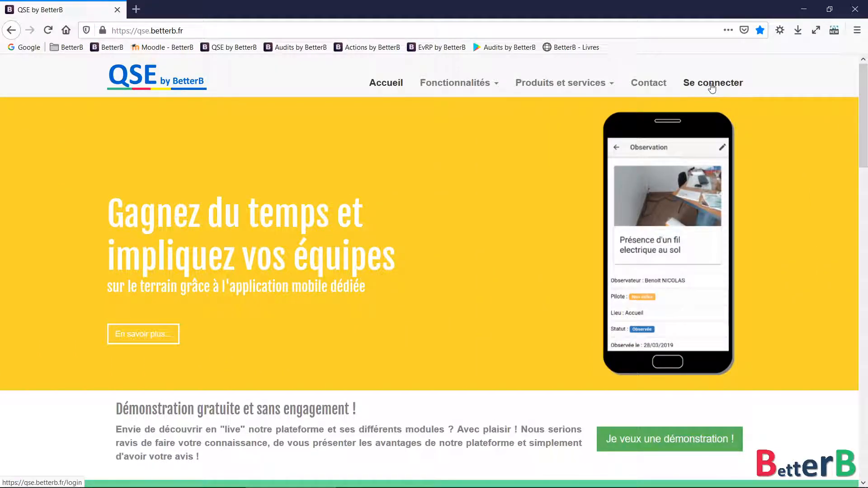
Sign in to the Méga Métal demo space with the saved demo login
click(712, 86)
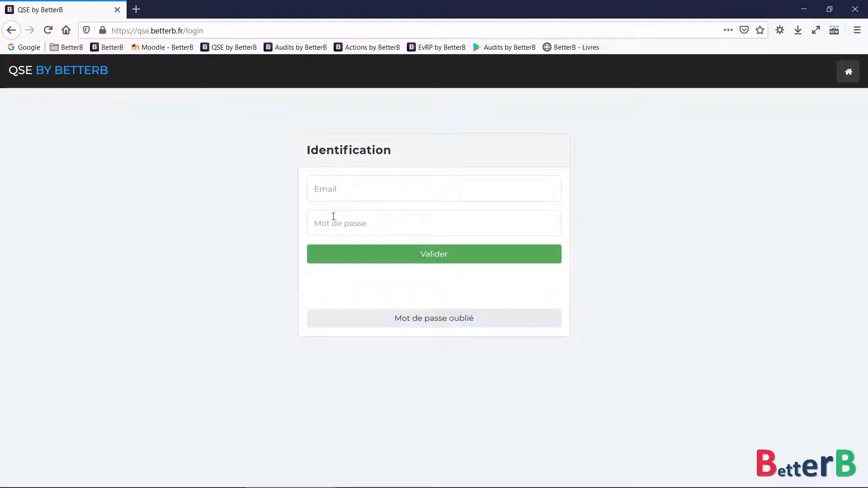
click(338, 191)
text(qse)
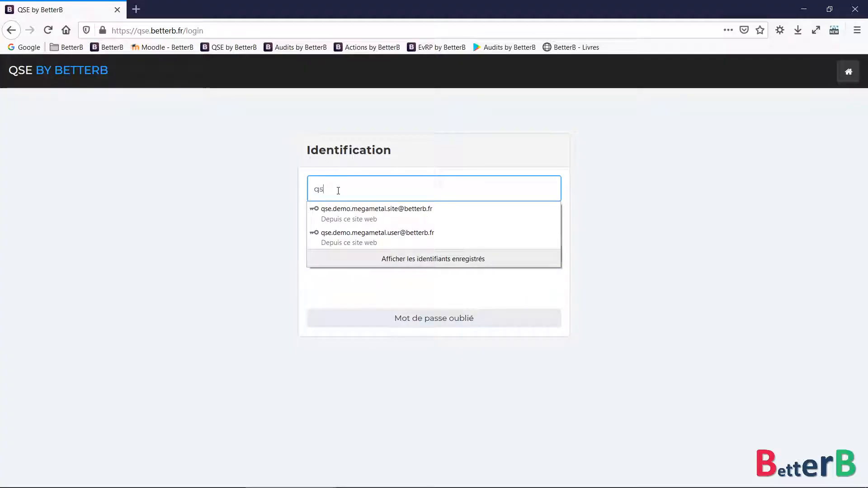
click(343, 215)
click(355, 260)
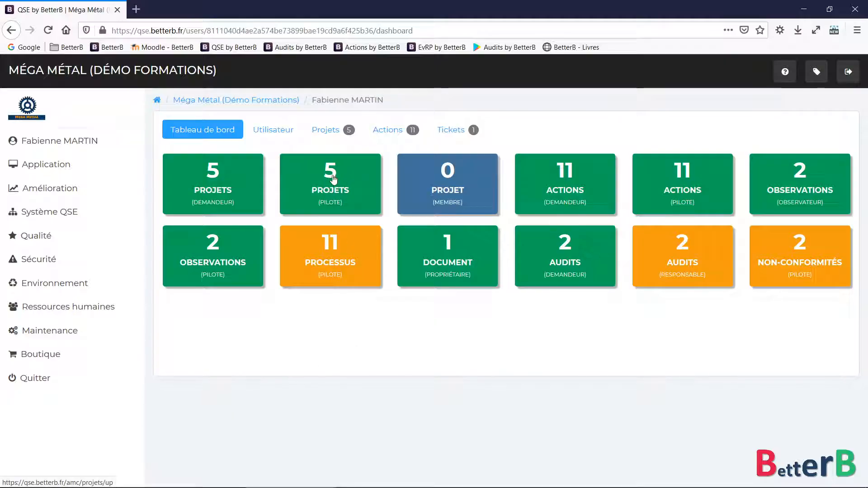
Open the PROJETS (PILOTE) tile to list your five piloted projects
click(361, 177)
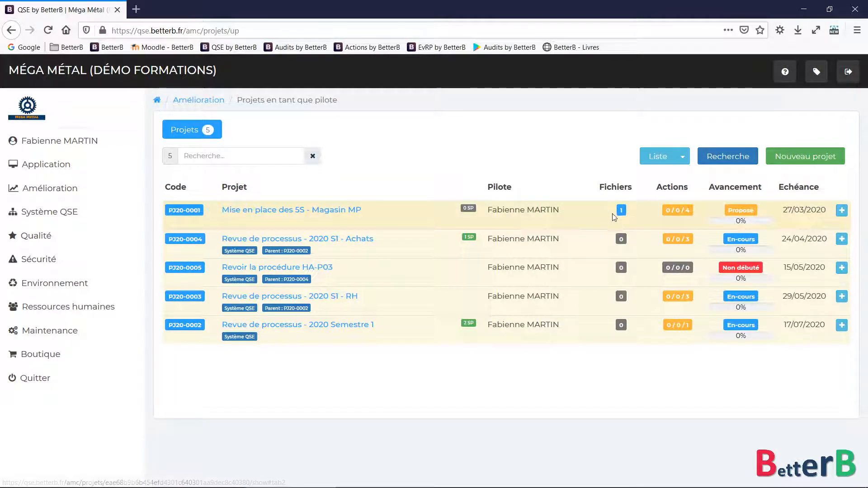
click(679, 214)
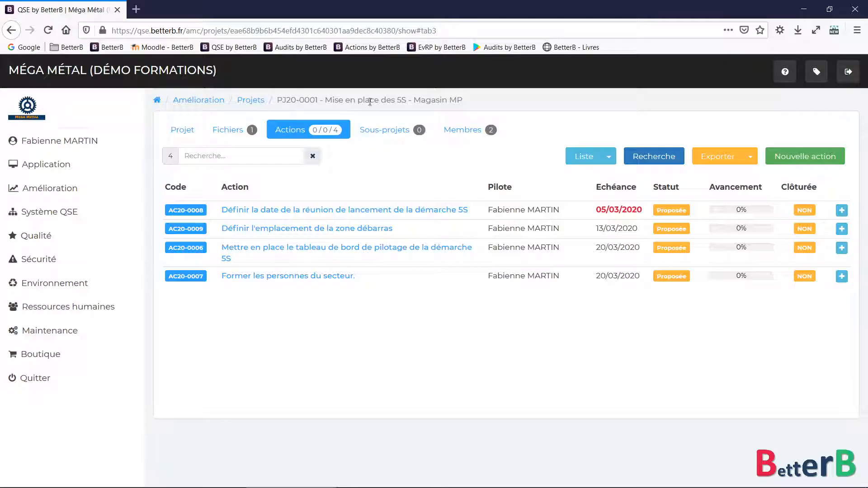
drag(328, 99, 466, 100)
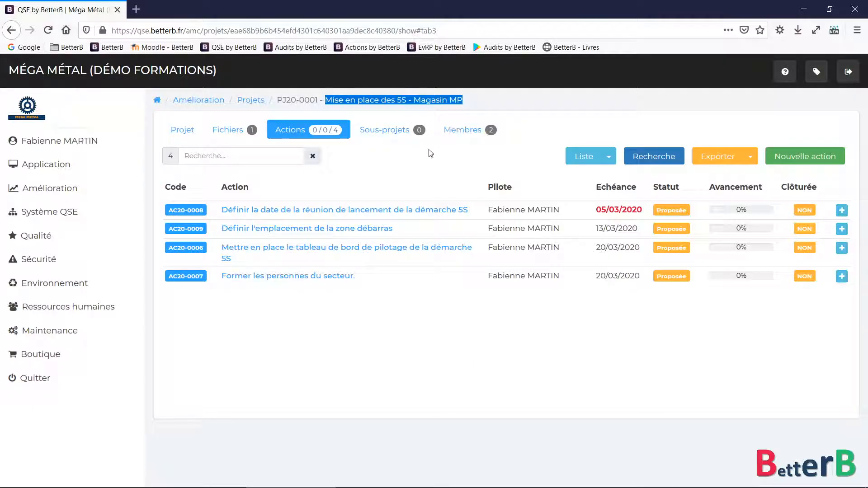
click(376, 157)
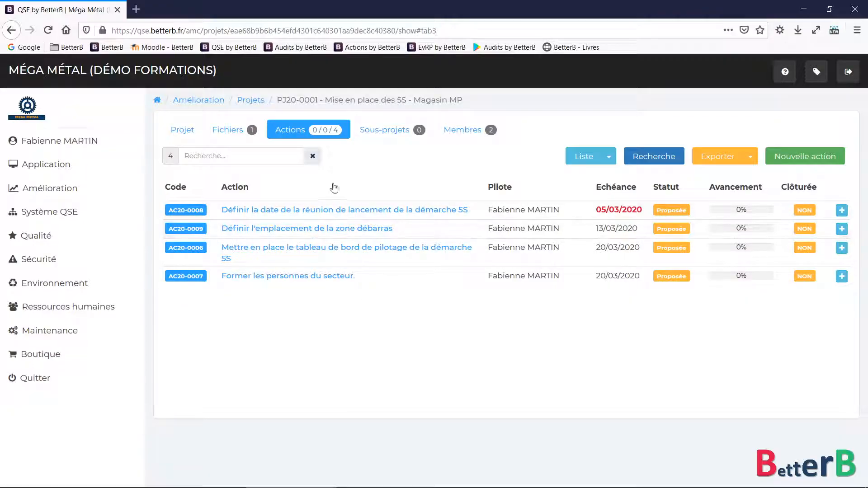
click(12, 32)
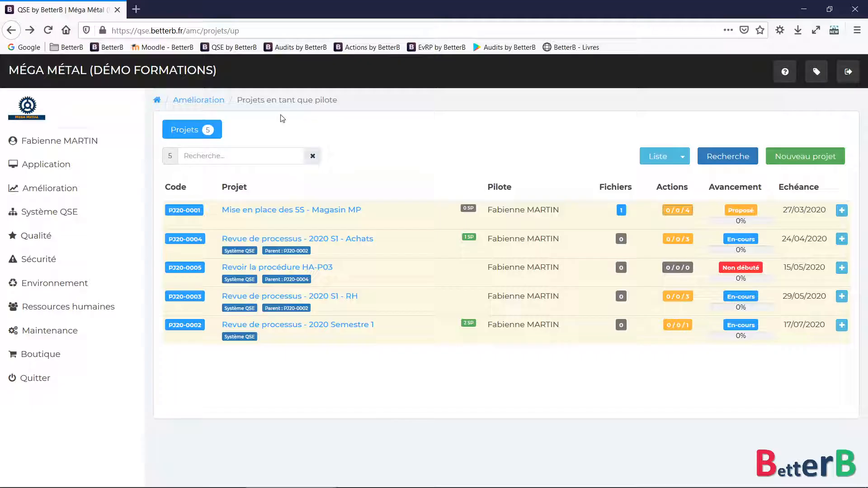
drag(240, 101, 364, 104)
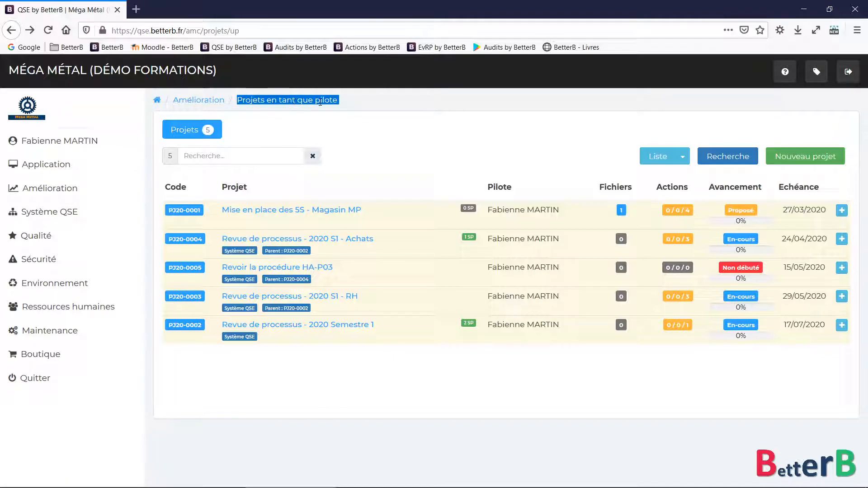
Switch the list to Projets principaux, leaving PJ20-0001 and PJ20-0002
click(360, 124)
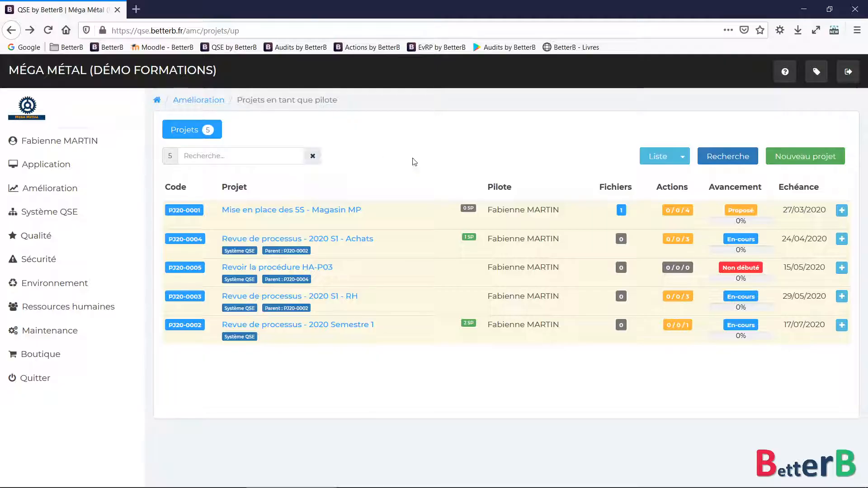
click(658, 159)
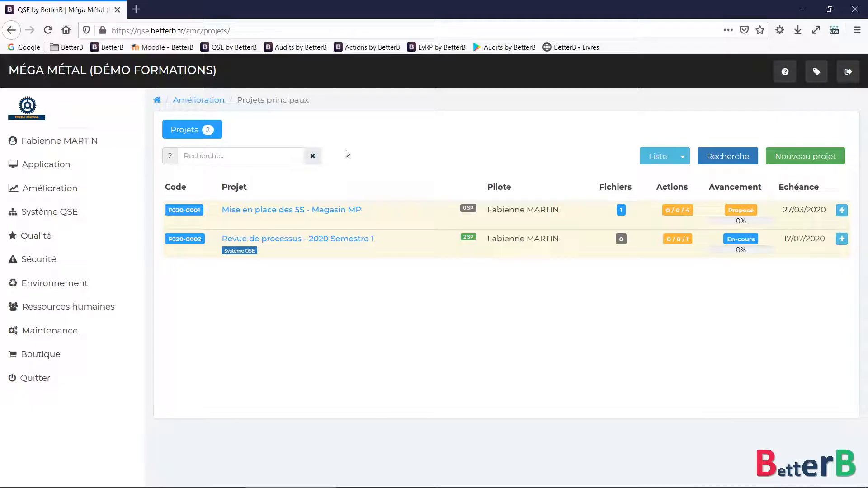
click(682, 156)
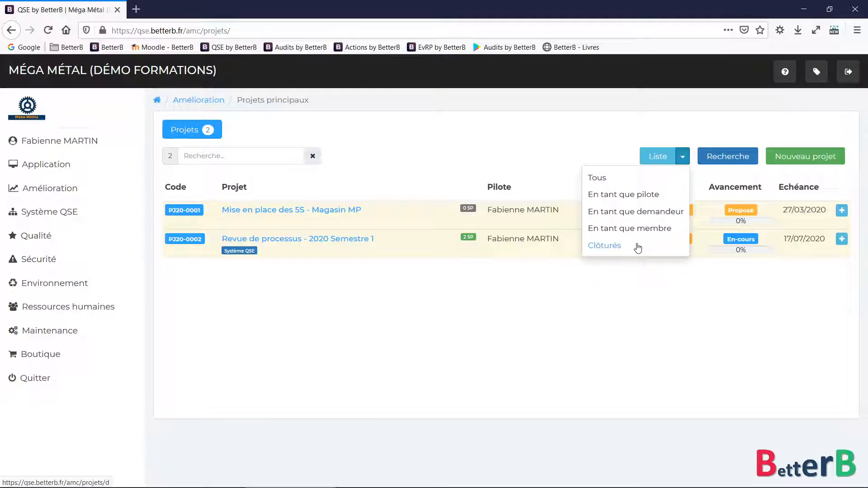
click(620, 302)
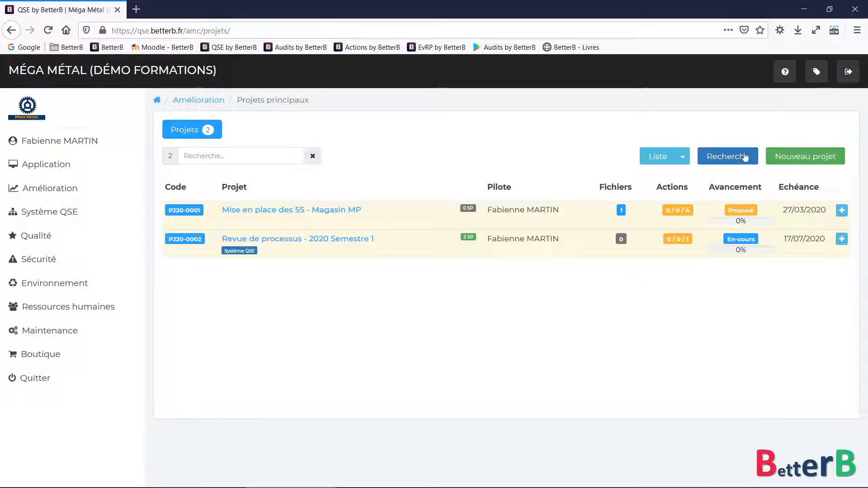
Open the project search form and browse the requester, pilot and domain choices
click(727, 156)
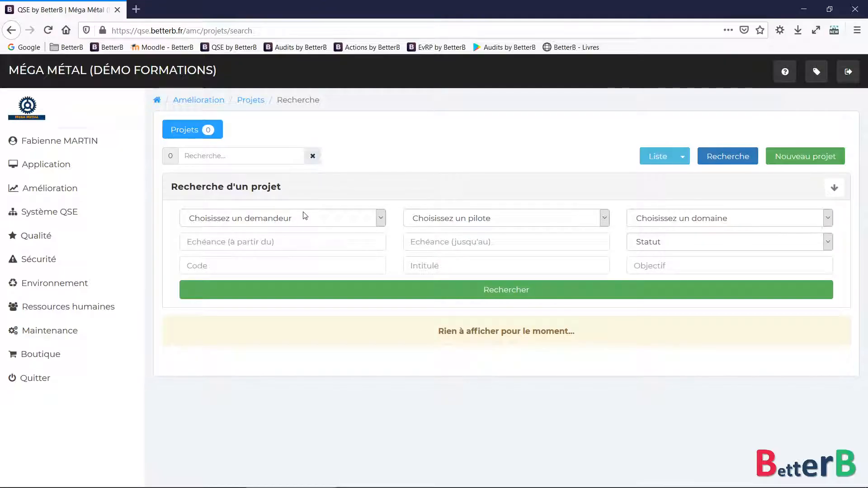
click(315, 220)
click(312, 219)
click(476, 218)
click(472, 218)
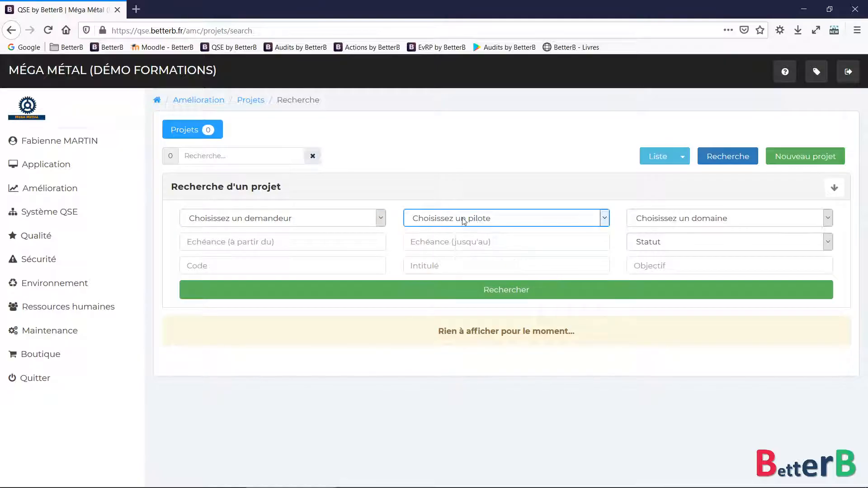
click(706, 219)
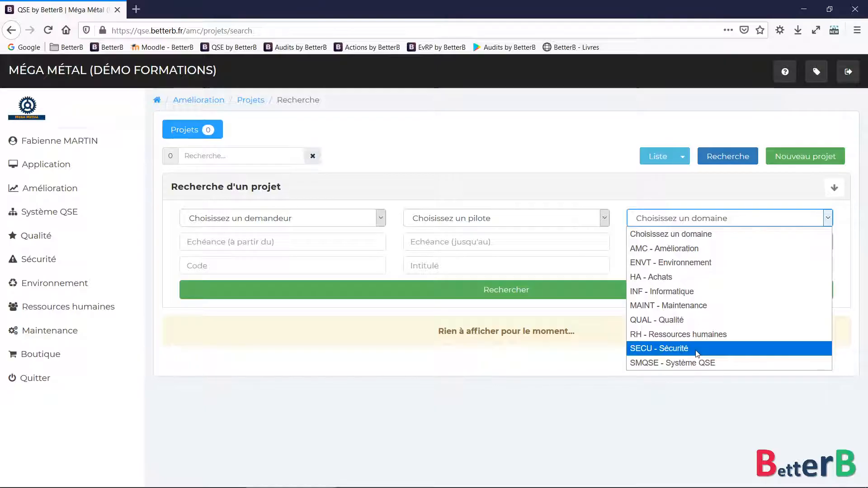
click(694, 422)
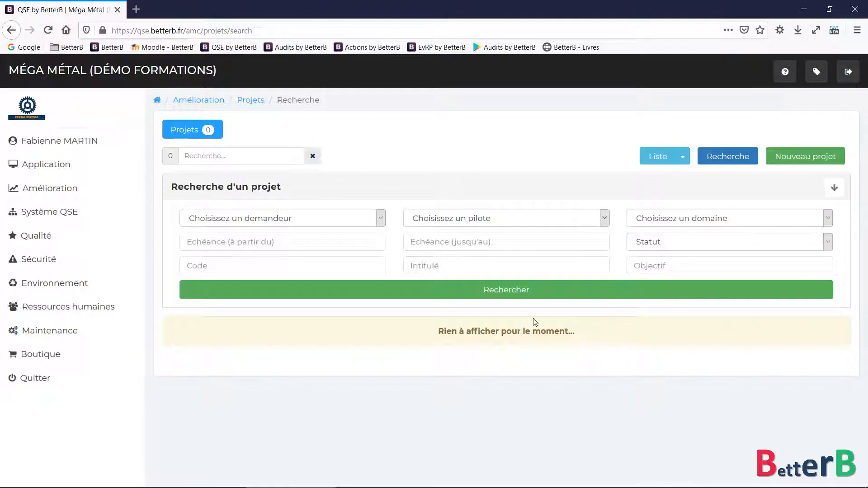
Look at the deadline calendars and status choices without setting any filter
click(202, 241)
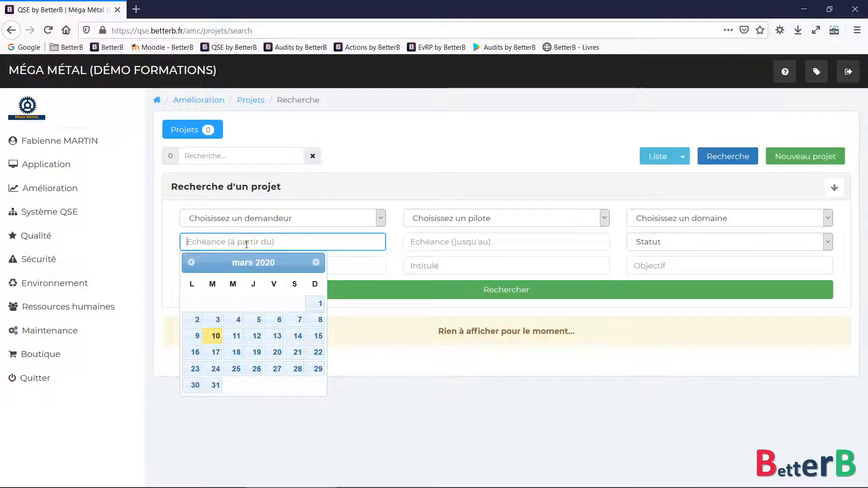
click(455, 243)
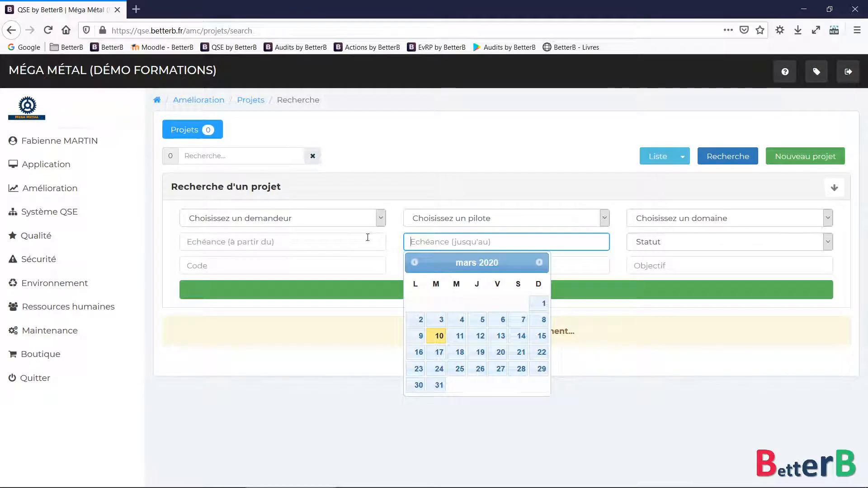
click(365, 359)
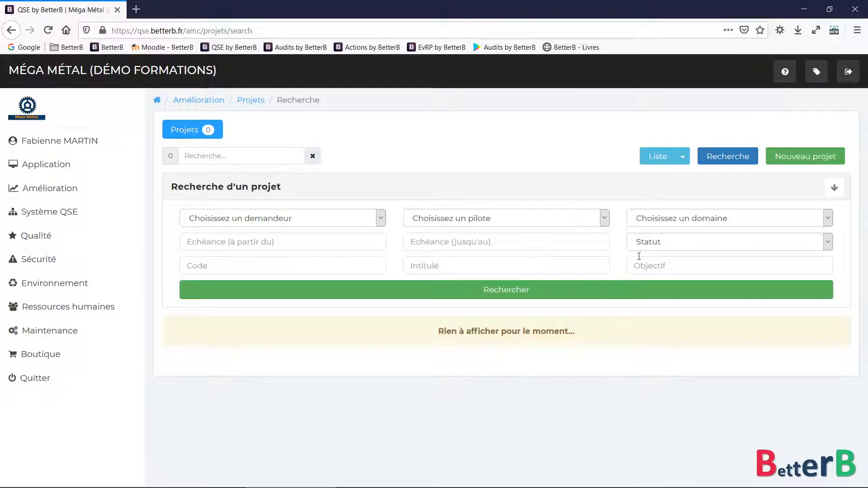
click(676, 242)
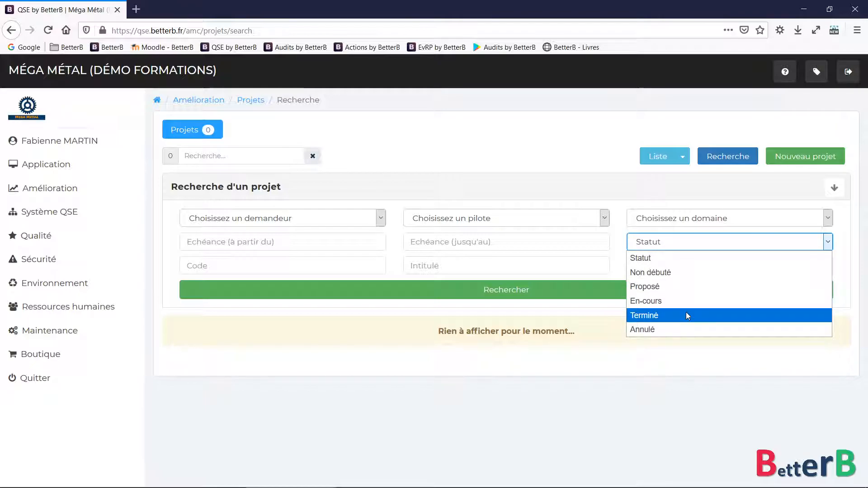
click(649, 380)
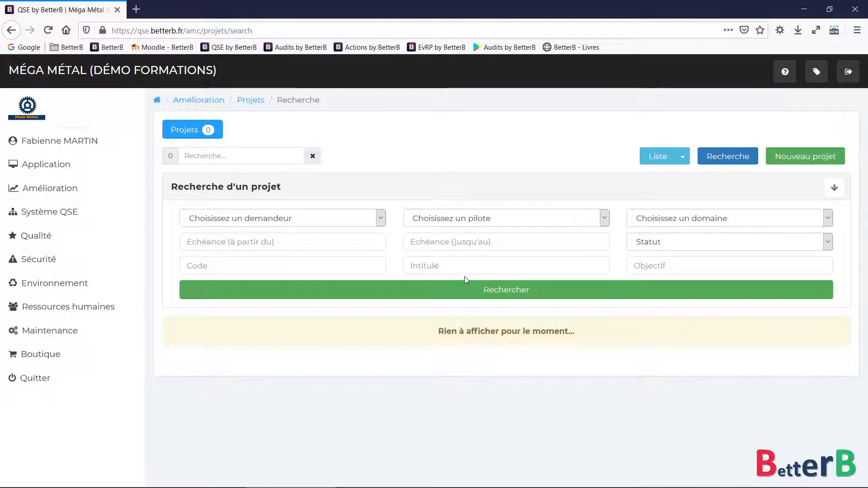
click(435, 266)
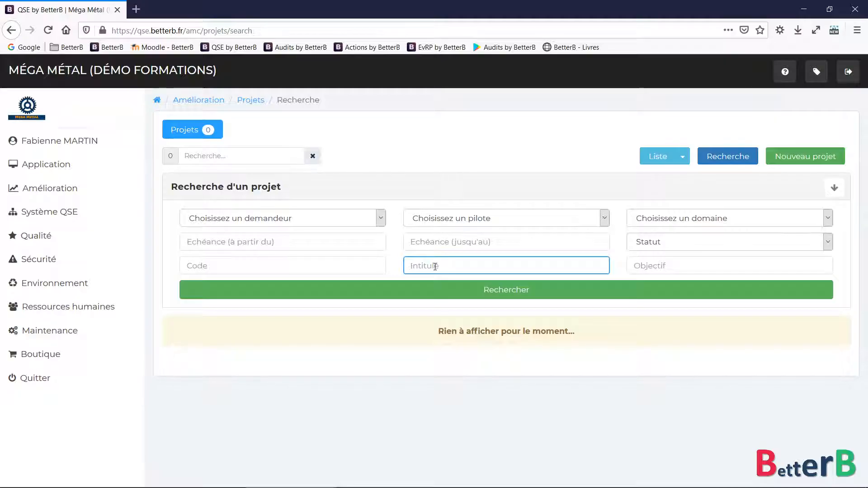
Search projects whose title contains '5s'
text(5s)
key(BackSpace)
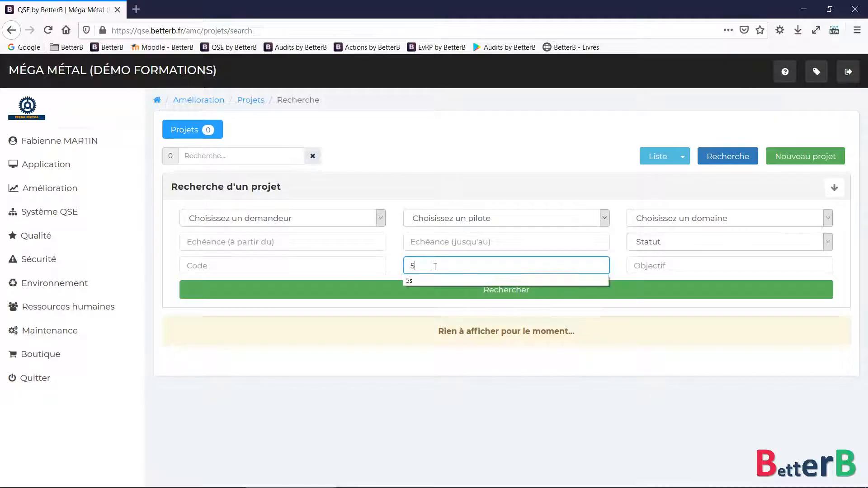
click(451, 298)
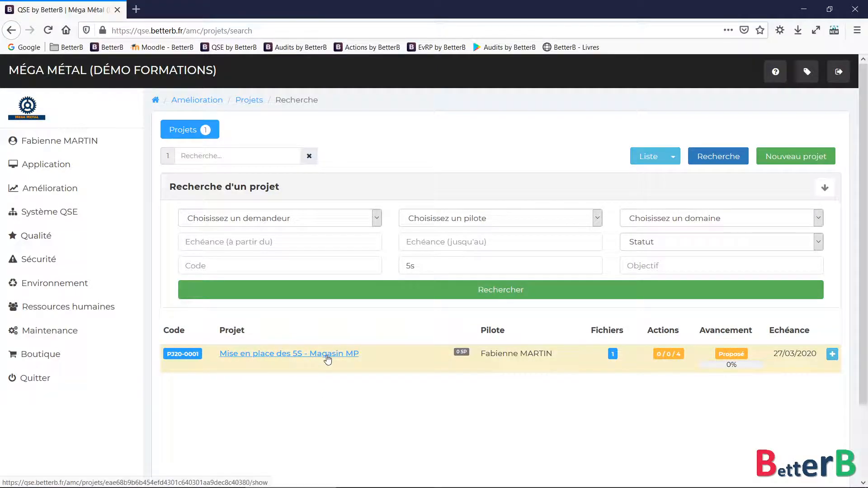
drag(424, 265, 400, 267)
click(391, 266)
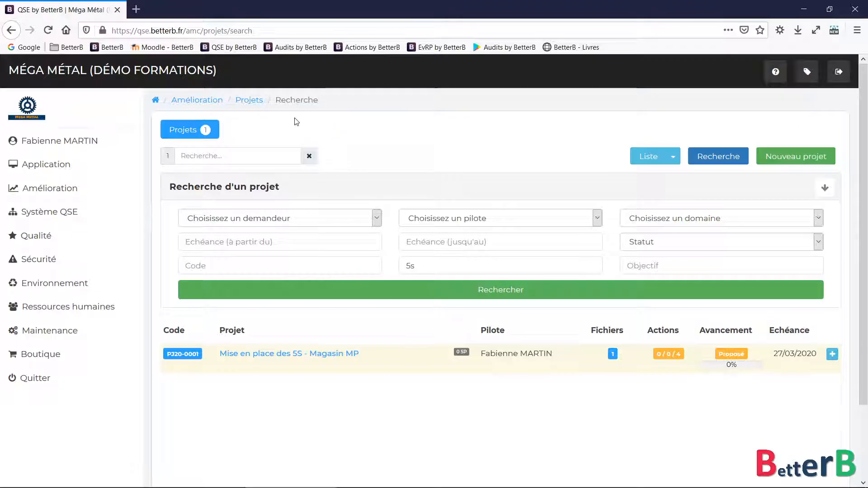
Return to the main projects list showing PJ20-0001 and PJ20-0002
click(247, 100)
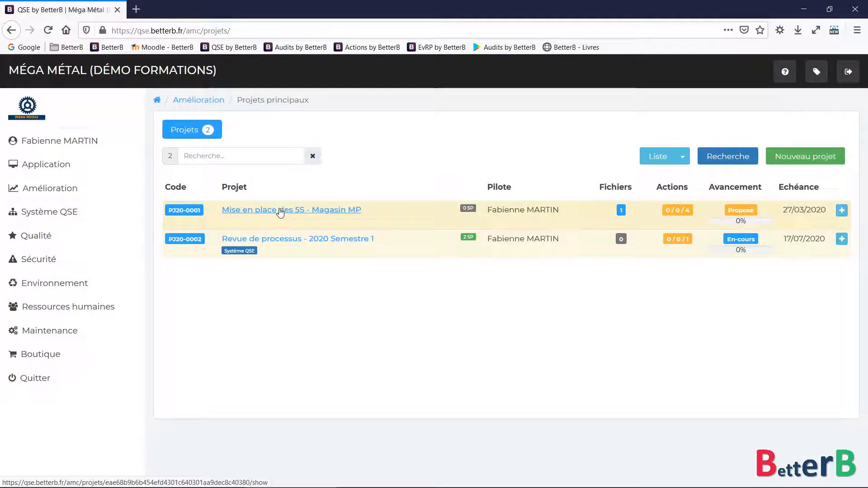
drag(362, 212, 310, 218)
click(370, 170)
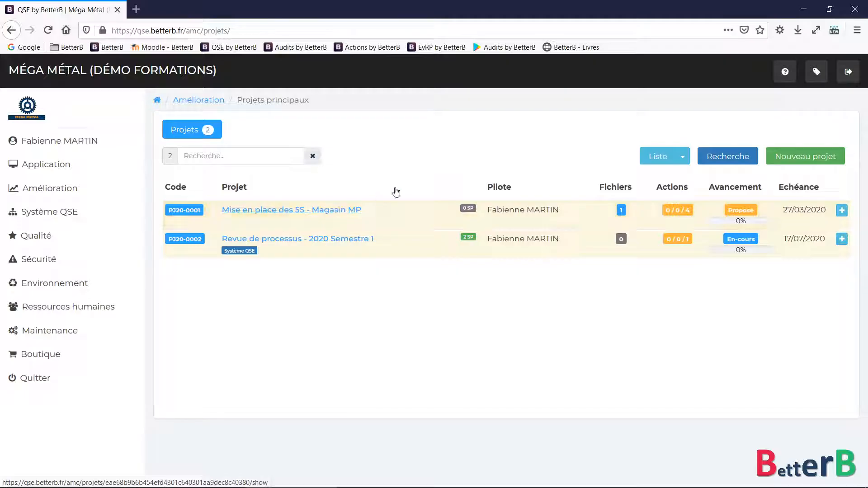
click(809, 158)
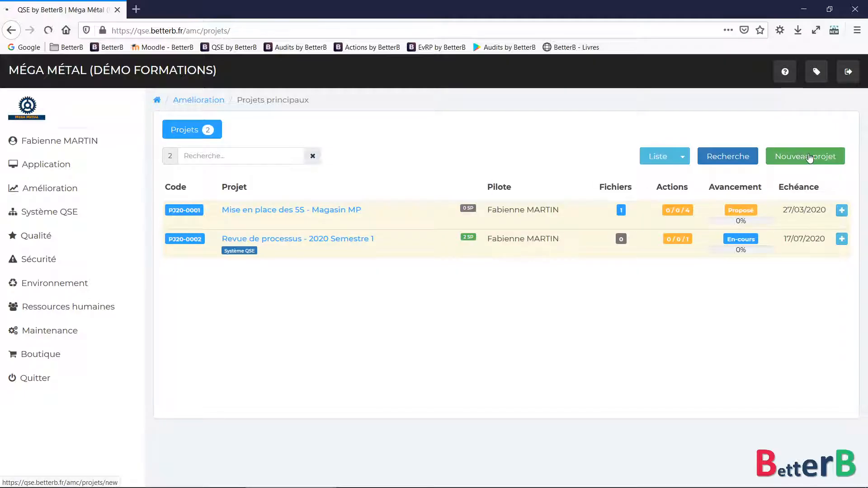
Title the new project 'Mise en place des 5S' and keep the same requester
click(353, 204)
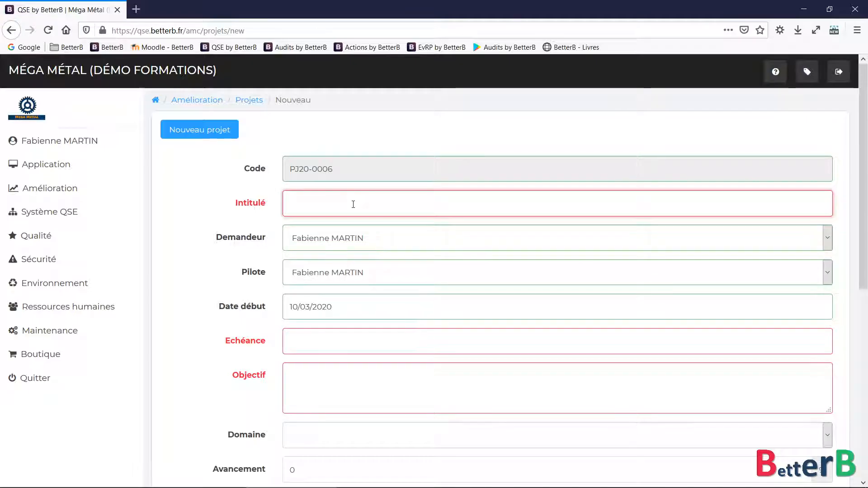
text(Mise en place des 5S)
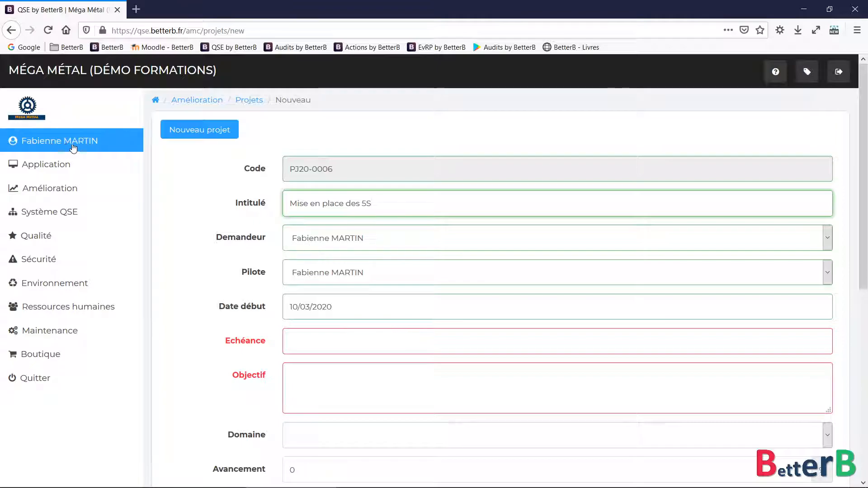
click(333, 247)
click(327, 243)
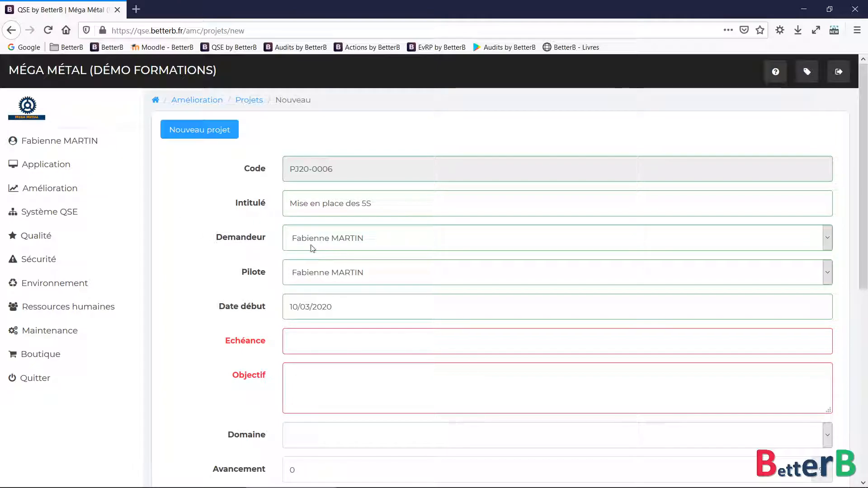
scroll(257, 251, down, 3)
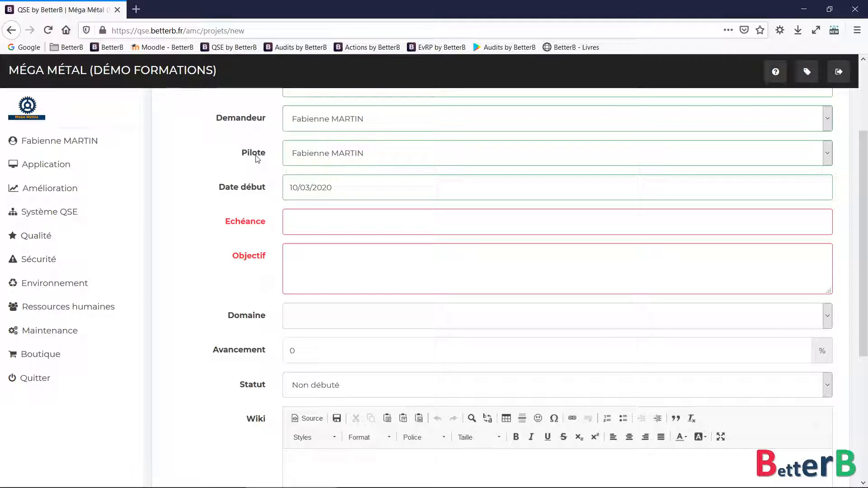
Set the start date to 17/02/2020 and the deadline to 30/06/2020
click(350, 188)
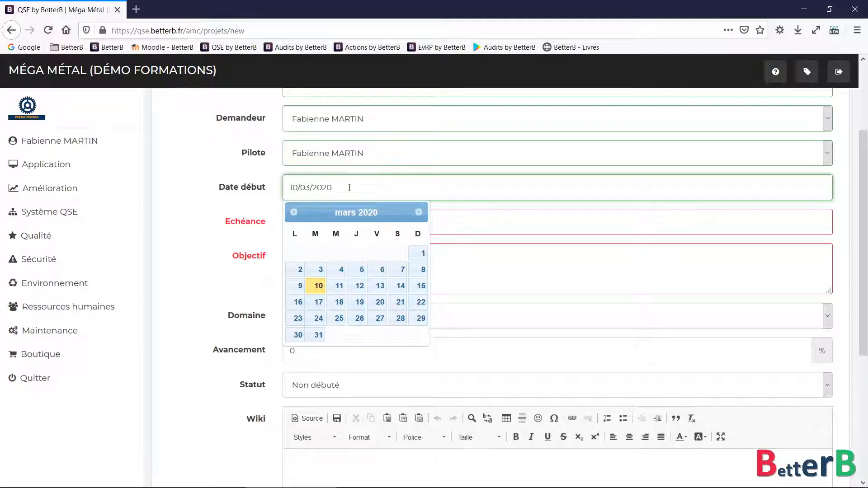
click(293, 212)
click(298, 285)
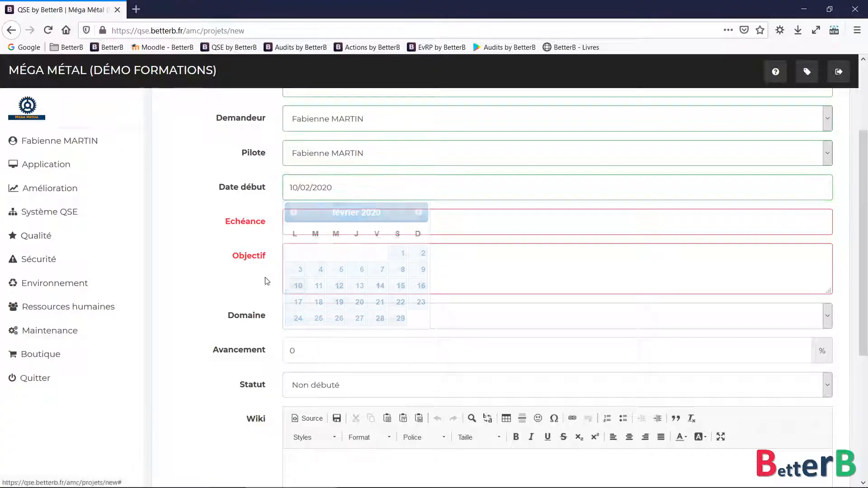
click(335, 192)
click(294, 302)
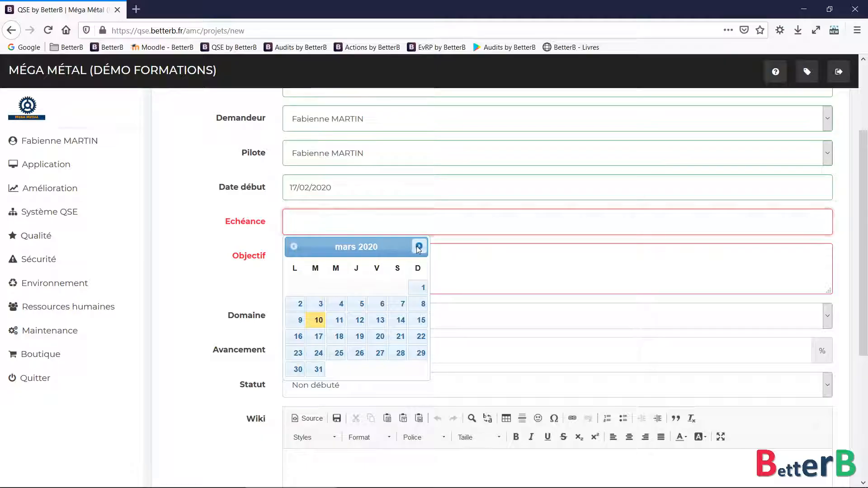
click(419, 246)
click(418, 247)
click(418, 247)
click(319, 353)
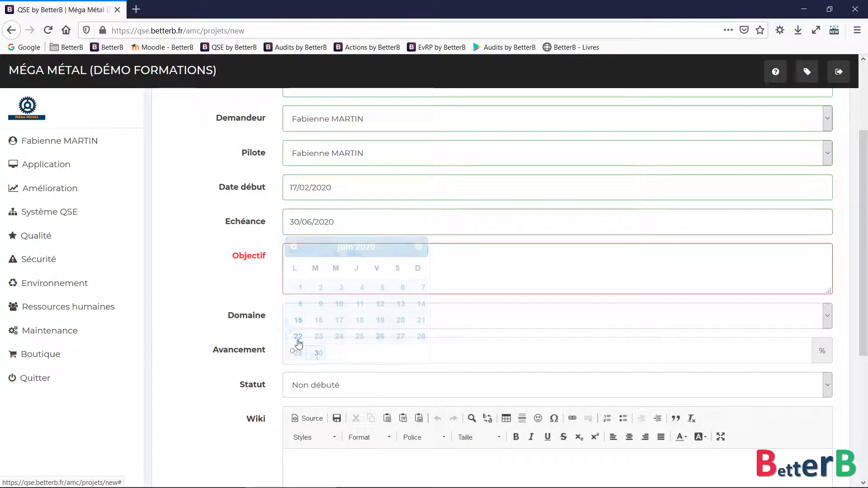
Write the objective about deploying the 5S approach across the company's sectors
click(335, 267)
text(Déployer l)
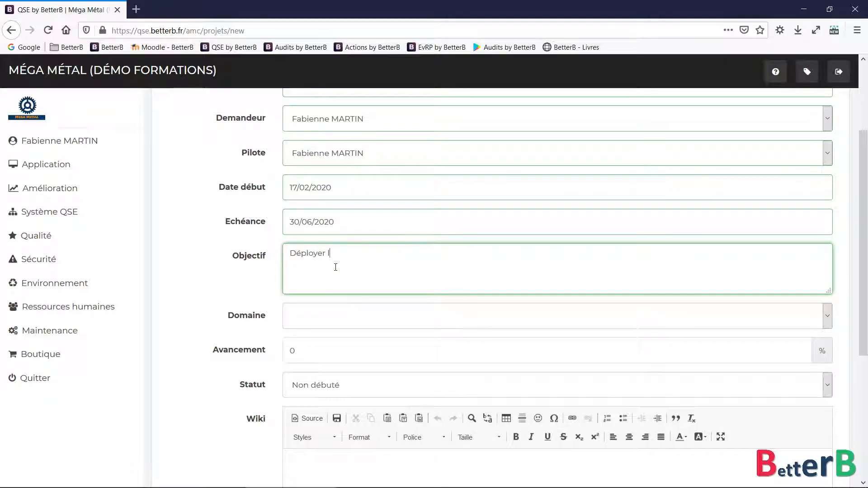
text(a démarche 5S dans les différents sec)
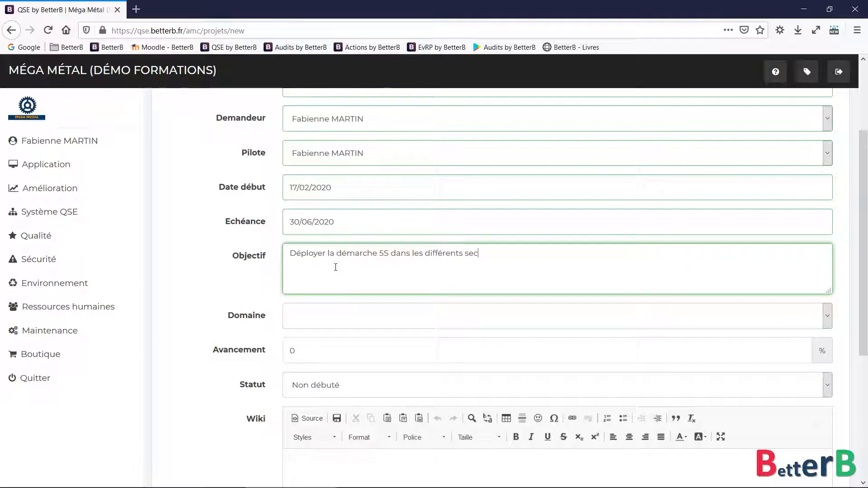
text(teurs de l'entrer)
key(Left)
key(Left)
key(Left)
key(Left)
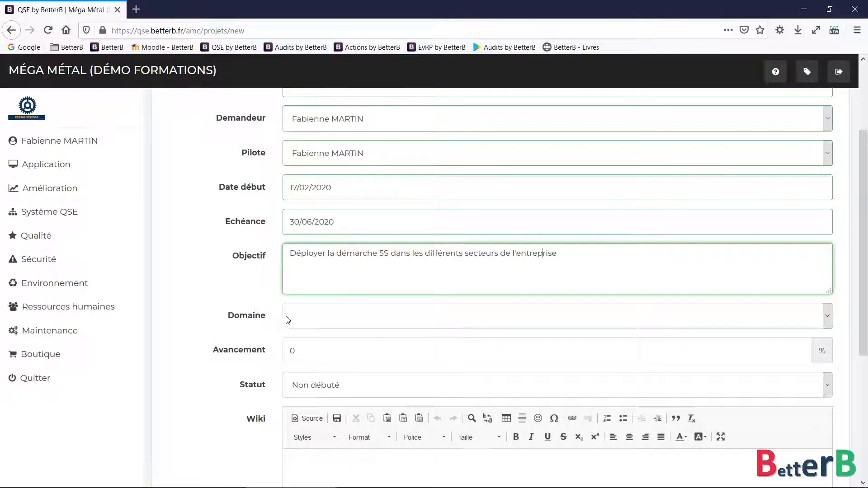
Set the domain to AMC - Amélioration and the status to En-cours
click(283, 317)
click(314, 346)
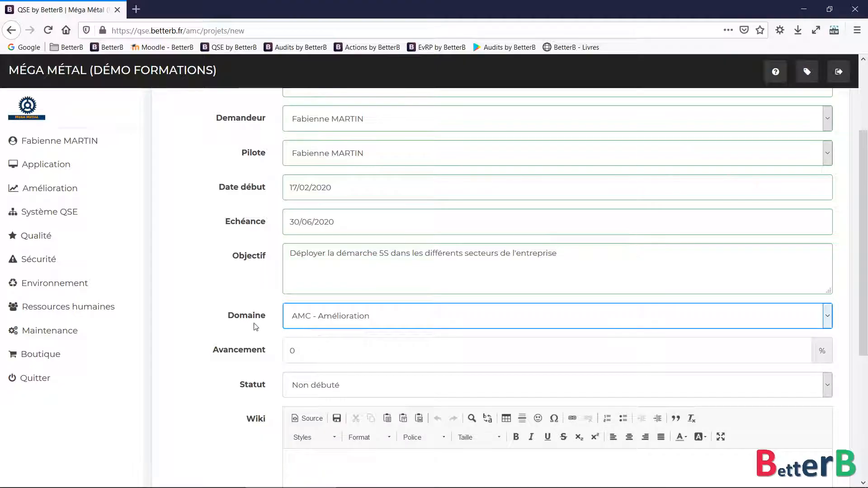
scroll(260, 329, down, 4)
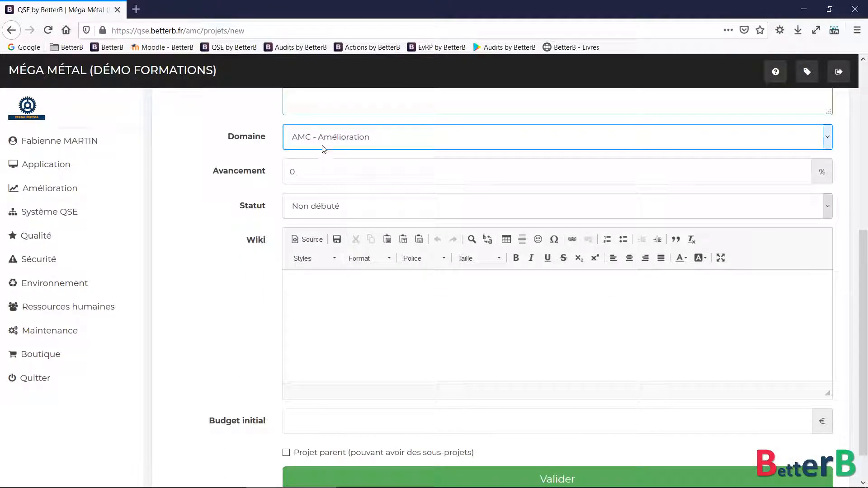
click(320, 148)
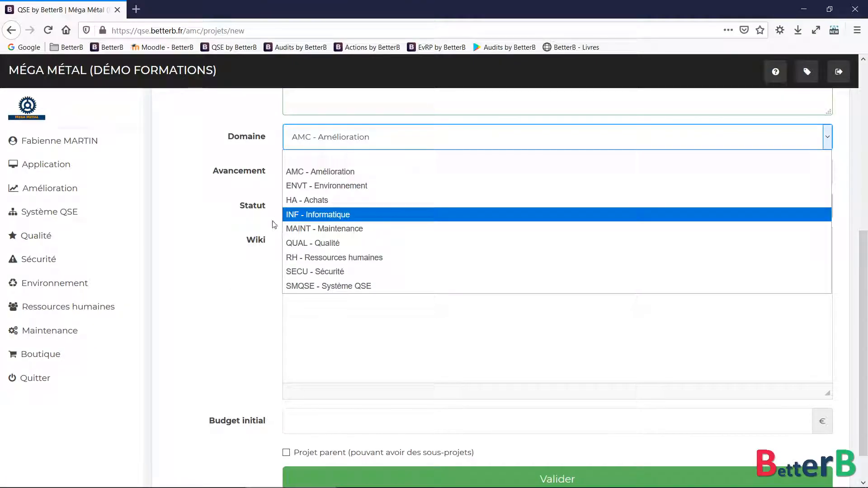
click(216, 243)
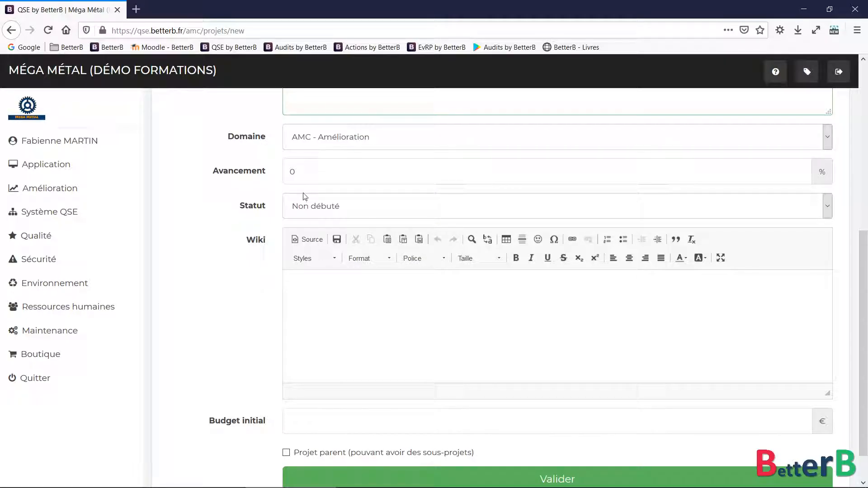
click(340, 205)
click(322, 252)
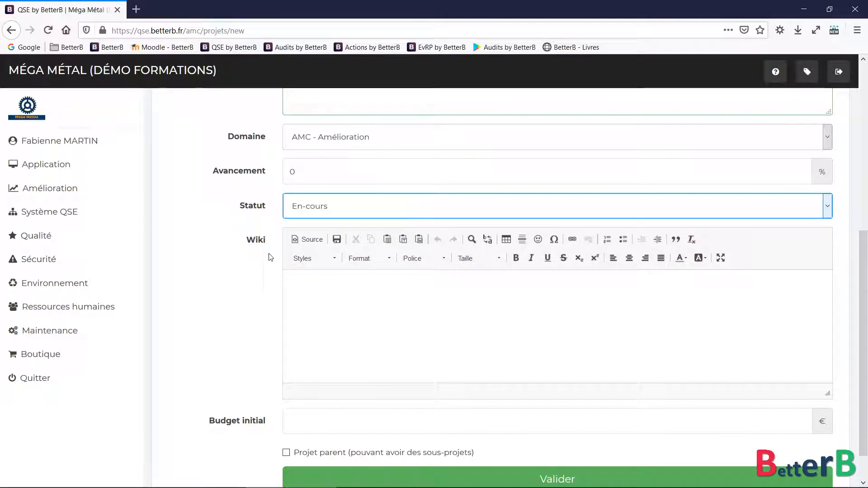
Mark it as a parent project and save it as PJ20-0006
scroll(251, 280, down, 2)
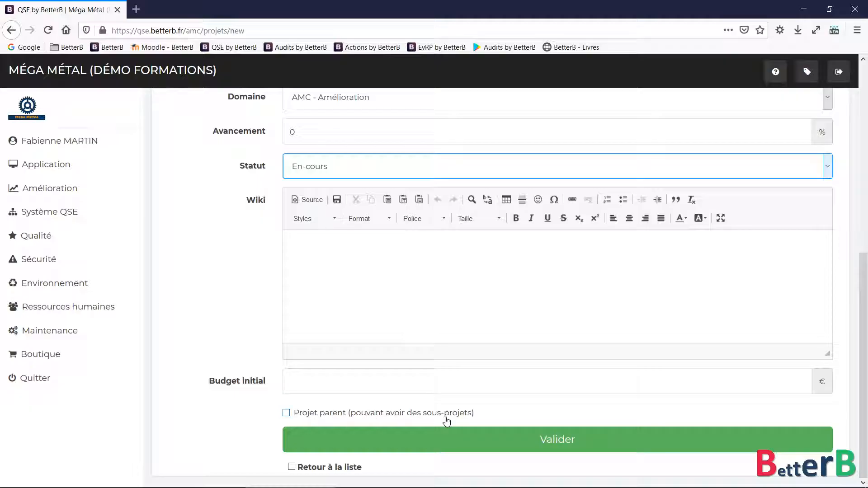
click(364, 415)
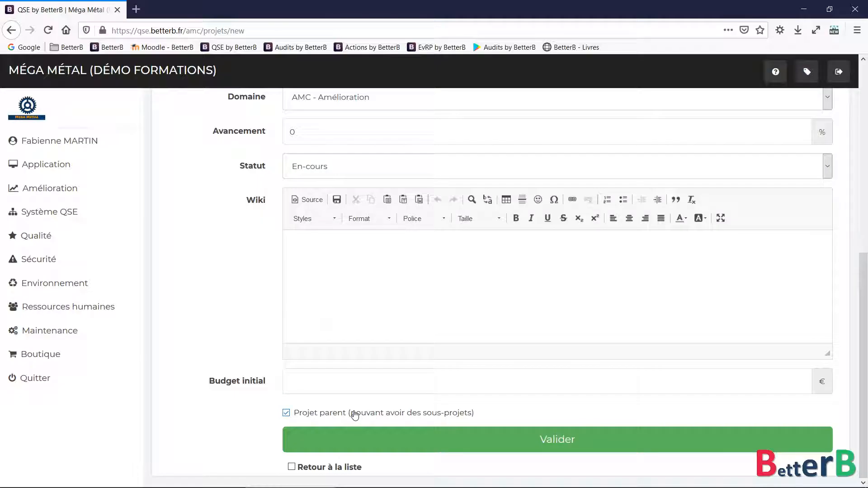
scroll(261, 299, up, 7)
drag(392, 202, 262, 199)
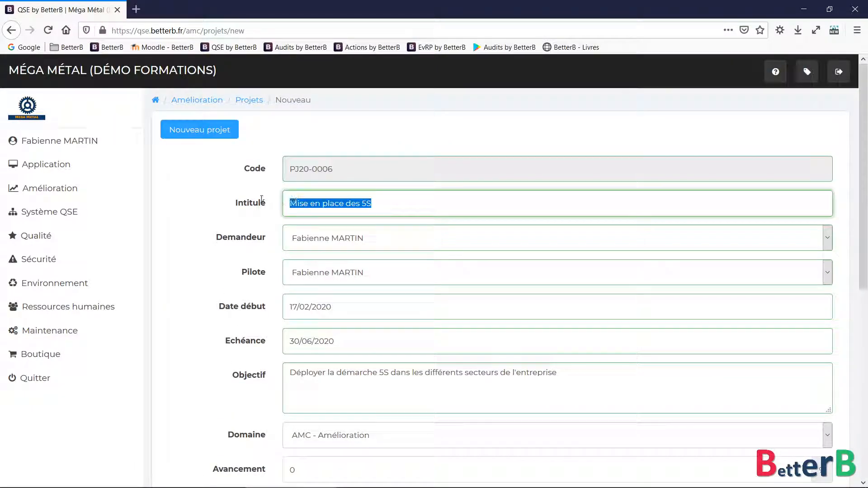
scroll(235, 283, down, 7)
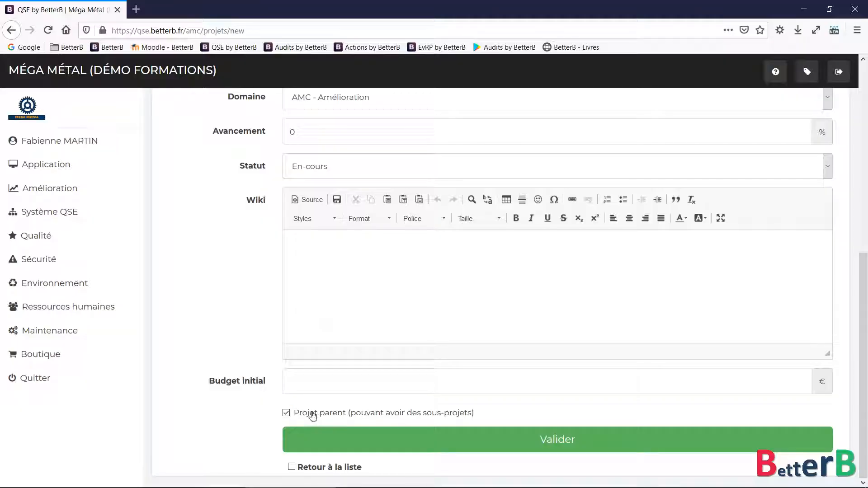
click(459, 442)
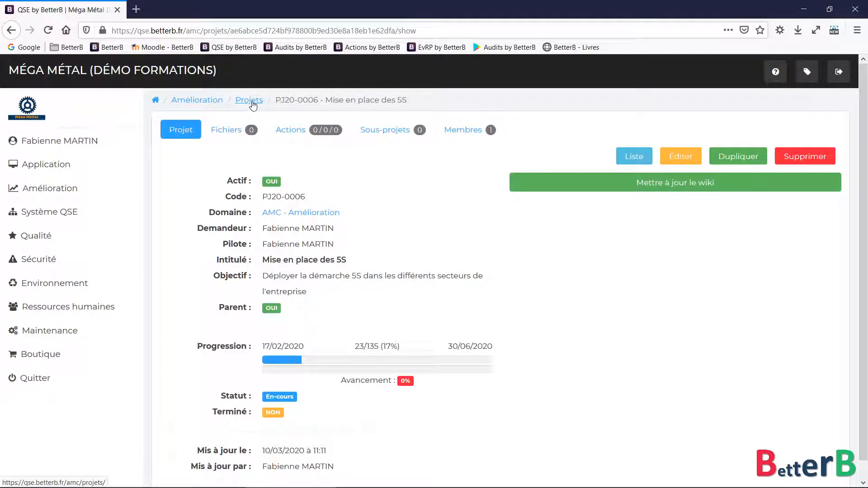
Go back to the projects list, now including PJ20-0006, and open PJ20-0001's row menu
click(250, 100)
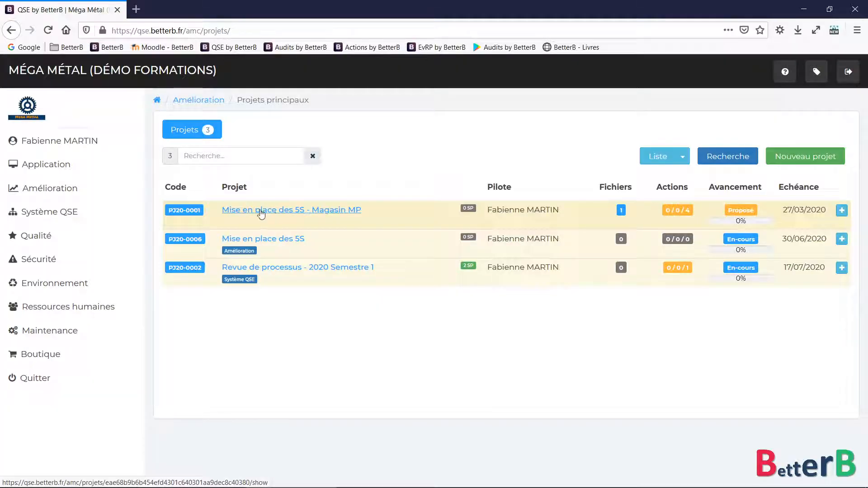
click(841, 210)
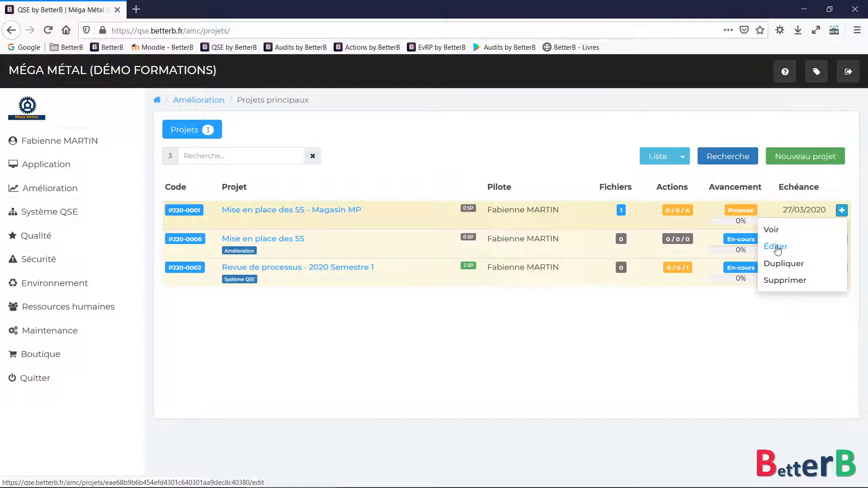
Edit PJ20-0001 to set its parent project to PJ20-0006 - Mise en place des 5S
click(777, 247)
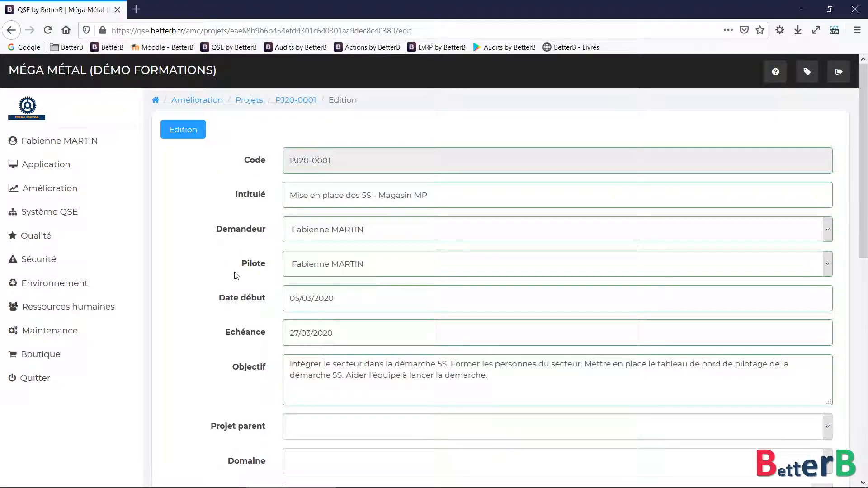
scroll(217, 244, down, 2)
scroll(217, 245, down, 2)
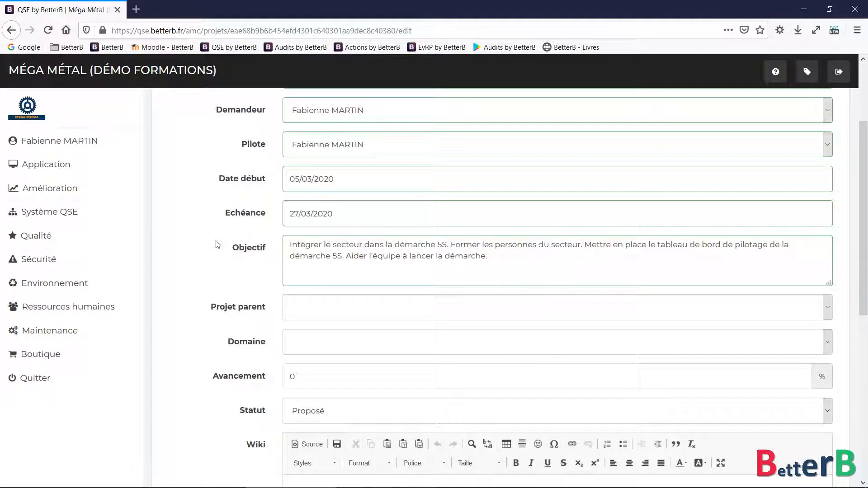
click(325, 315)
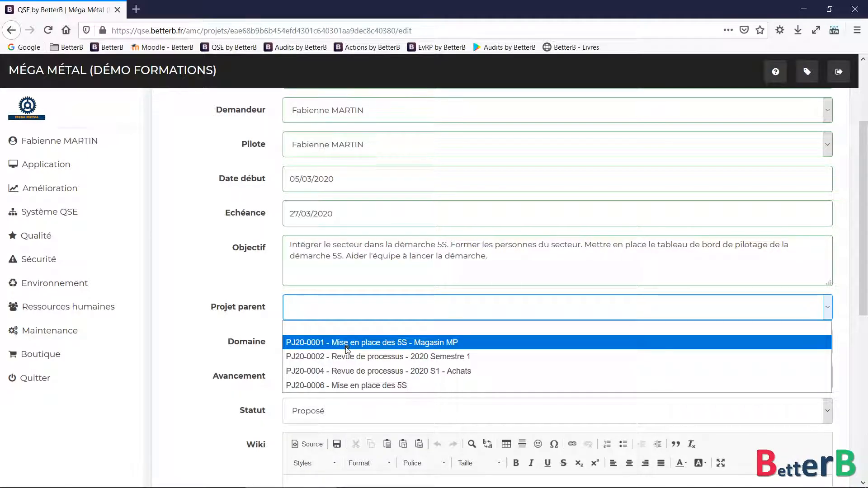
click(353, 385)
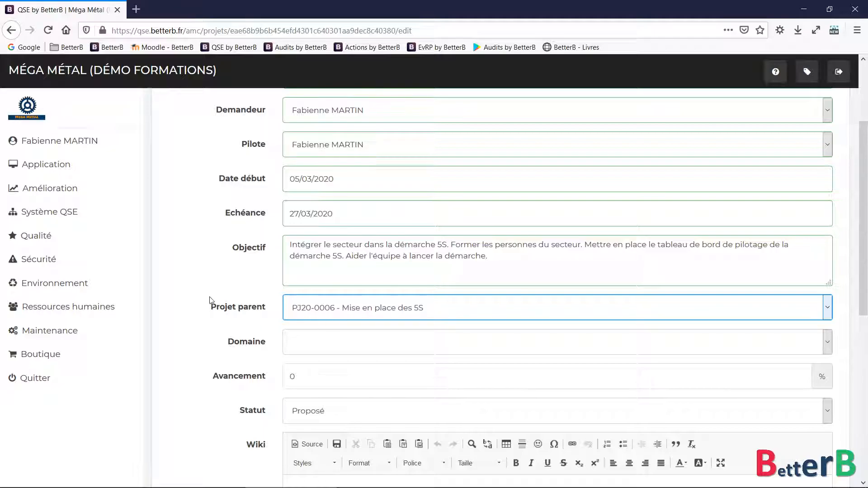
scroll(210, 300, down, 8)
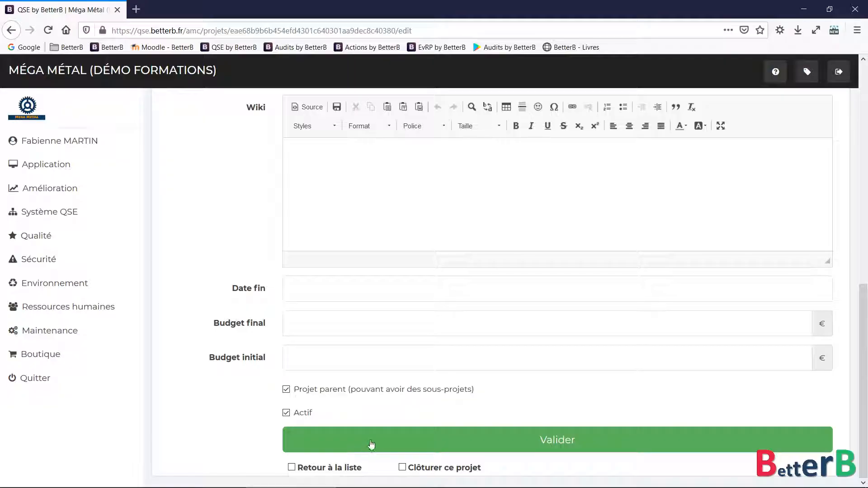
click(431, 441)
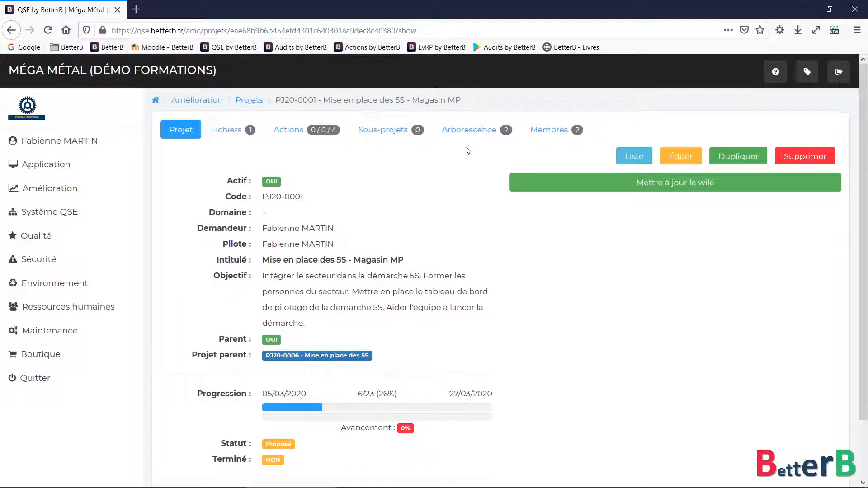
click(465, 132)
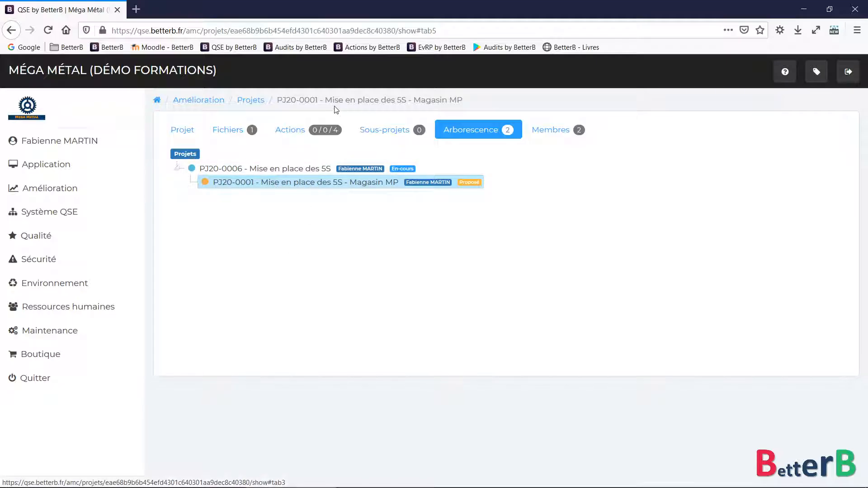
Switch between the Arborescence tree and PJ20-0001's Projet details tab
drag(325, 100, 463, 101)
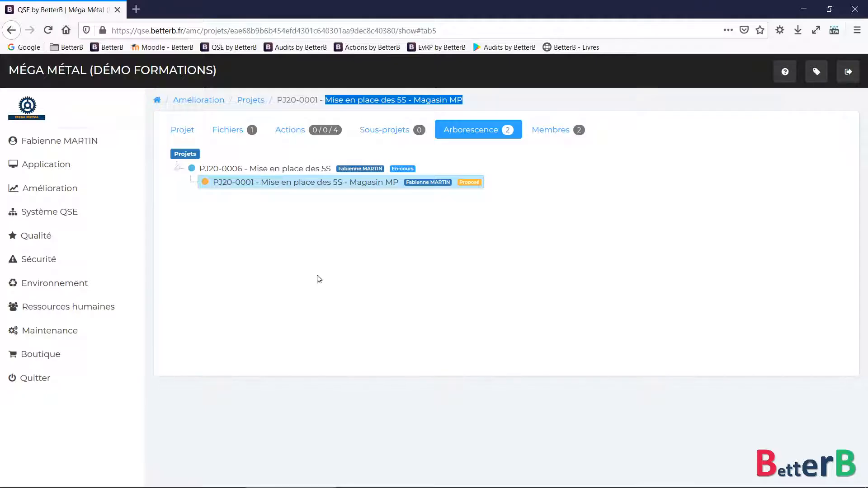
click(295, 182)
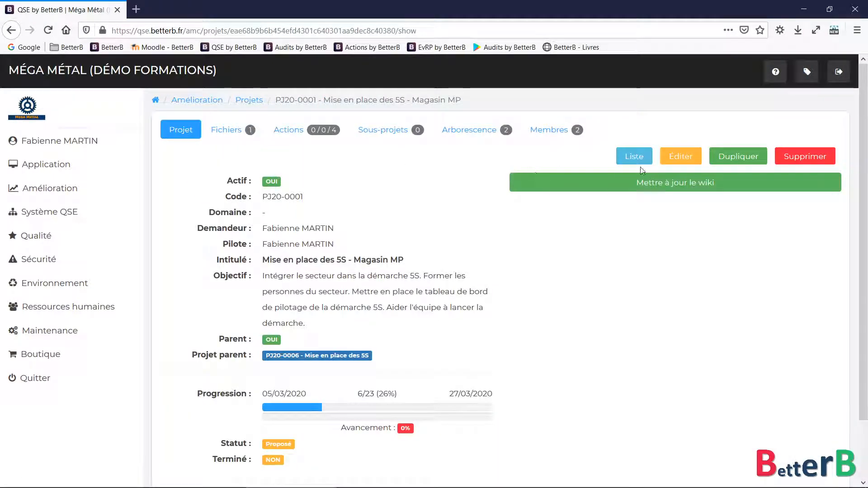
click(473, 135)
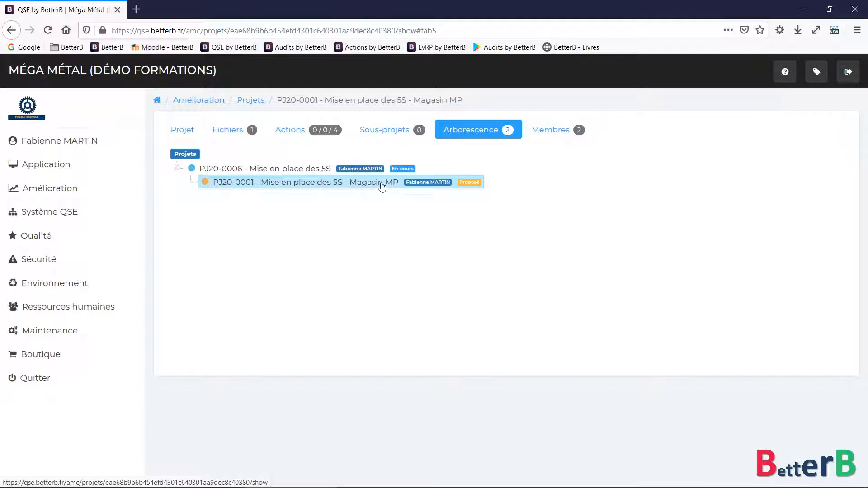
click(183, 131)
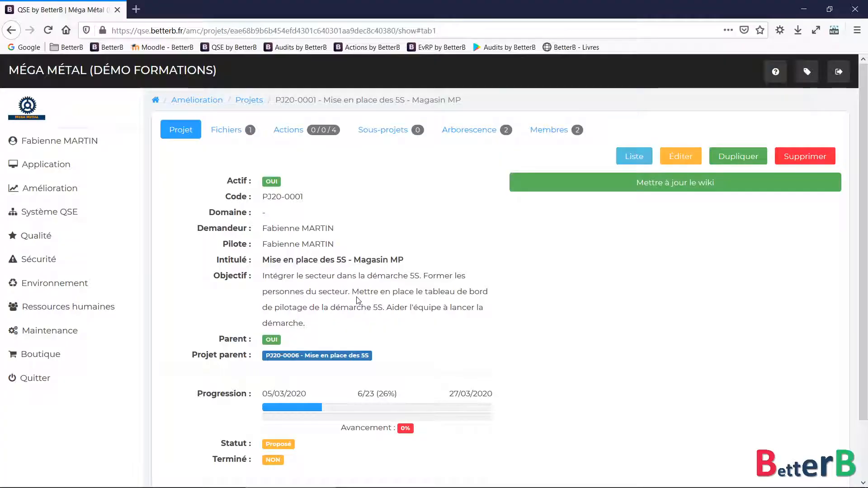
Duplicate Magasin MP as 'Mise en place des 5S - Maintenance', due 30/06/2020
click(734, 156)
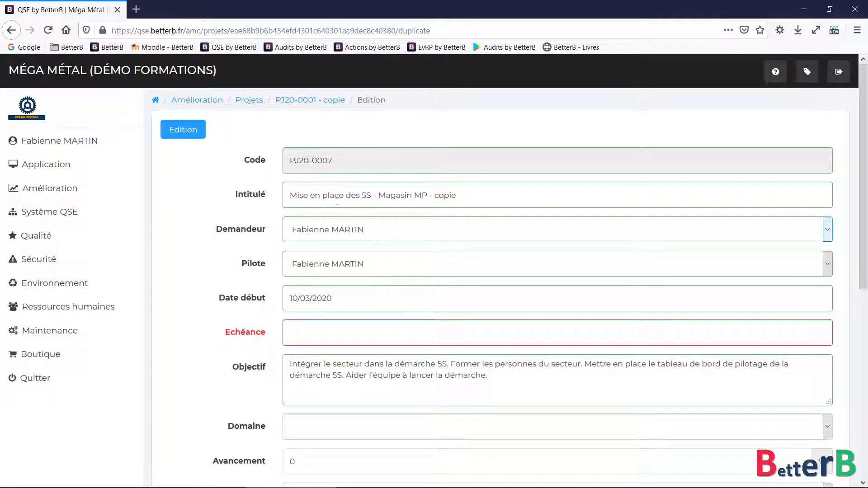
drag(390, 197, 476, 195)
text(in)
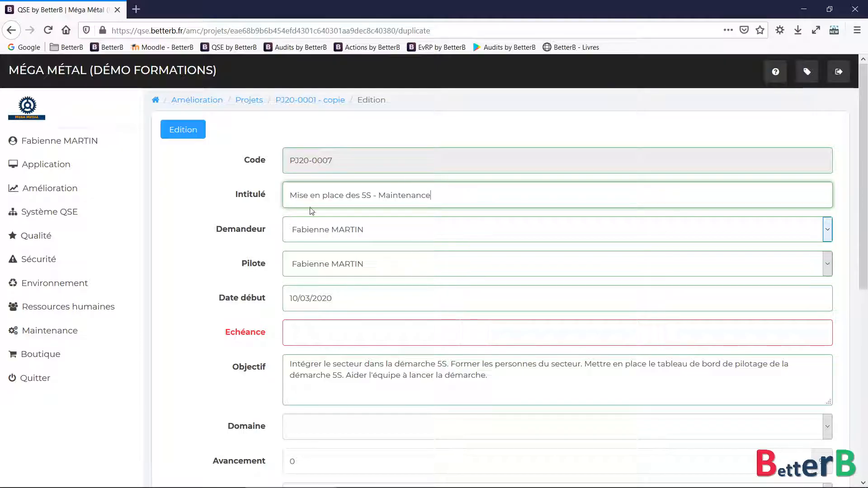
scroll(271, 262, down, 3)
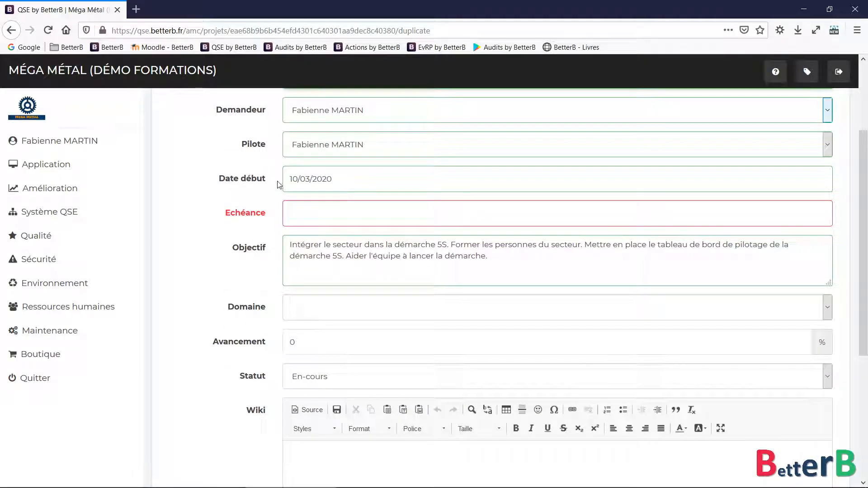
click(304, 213)
click(418, 238)
click(418, 239)
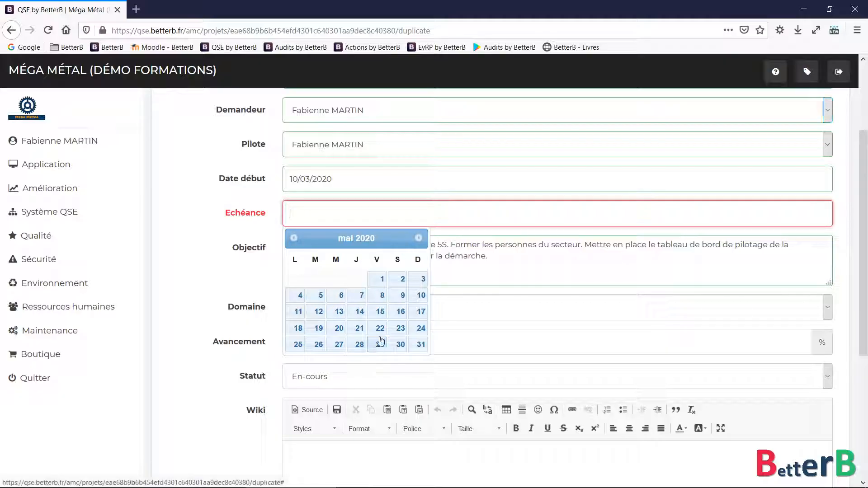
click(294, 238)
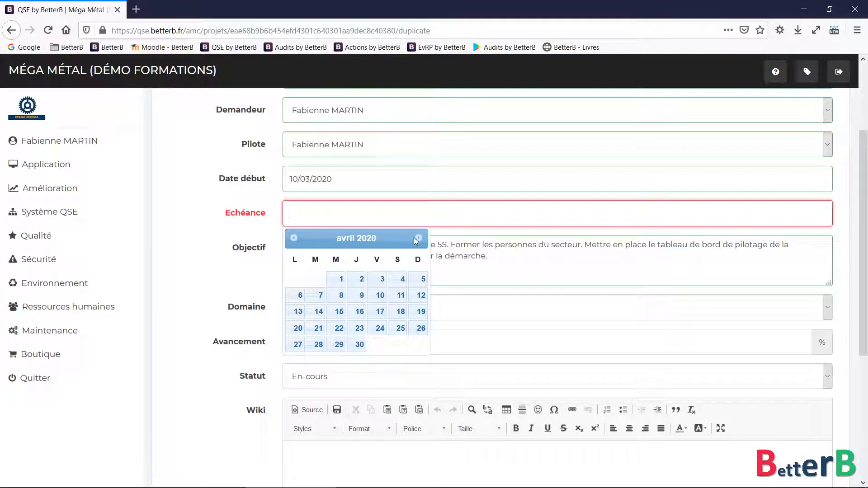
click(417, 239)
click(417, 239)
click(319, 344)
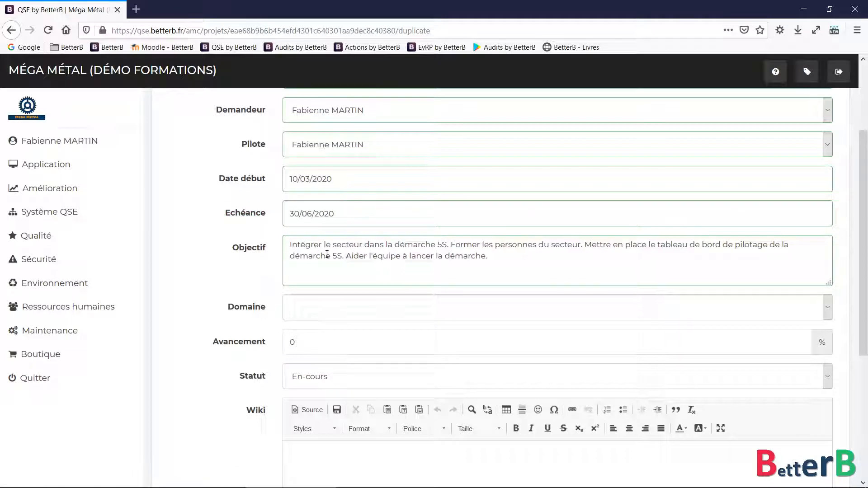
Set the domain to AMC - Amélioration, include the reference project's actions, and submit
drag(290, 244, 794, 241)
drag(588, 245, 454, 260)
key(ctrl+z)
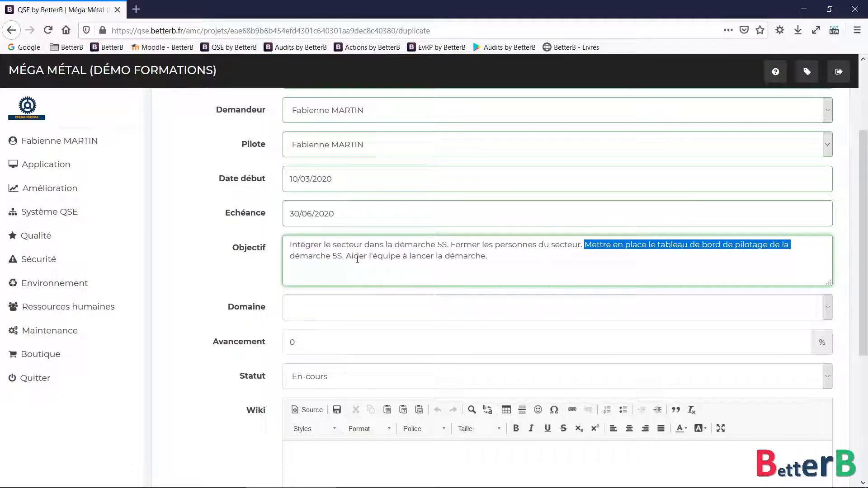
drag(348, 258, 489, 258)
click(218, 287)
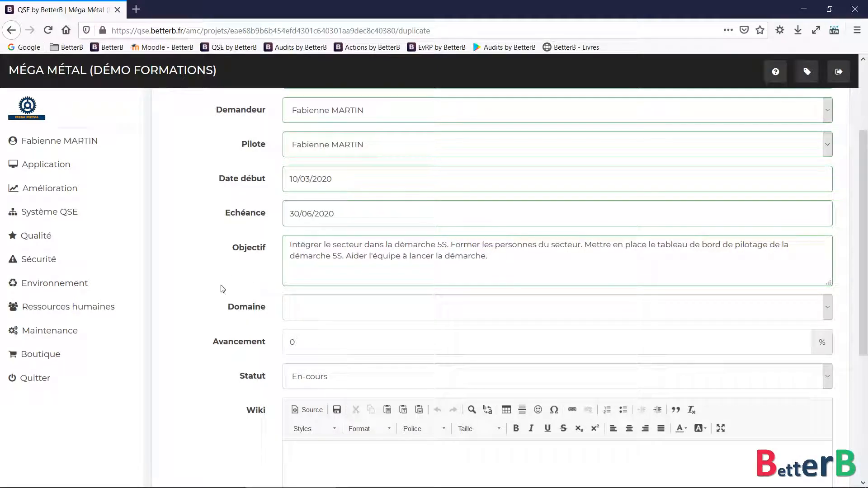
click(300, 309)
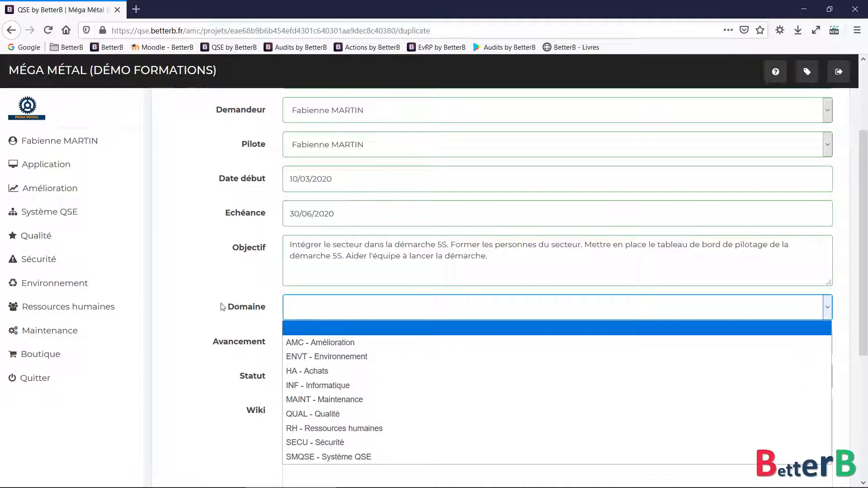
click(307, 342)
scroll(218, 311, down, 3)
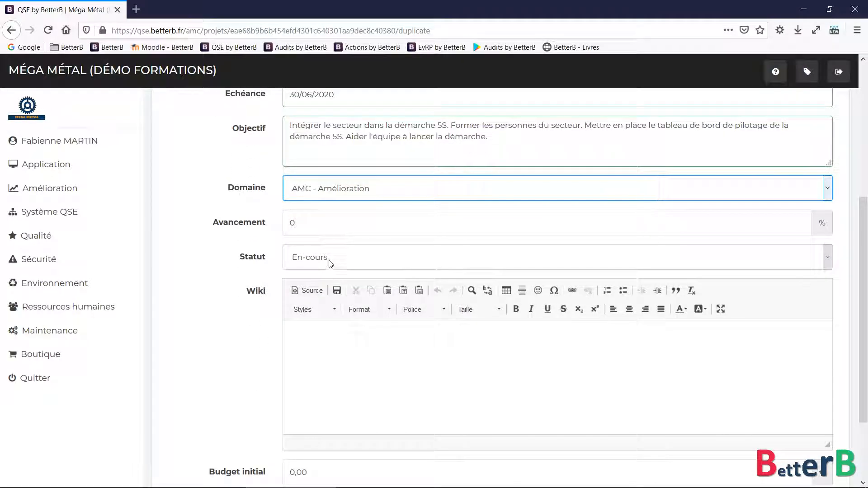
scroll(329, 267, down, 2)
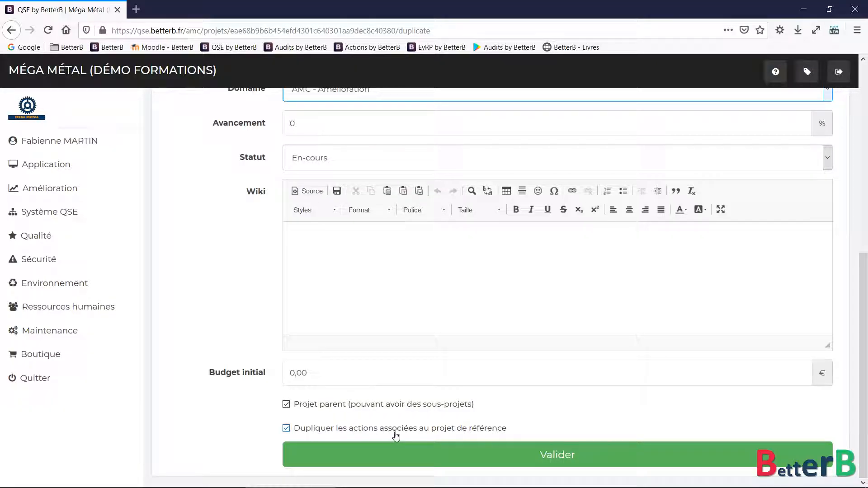
click(317, 432)
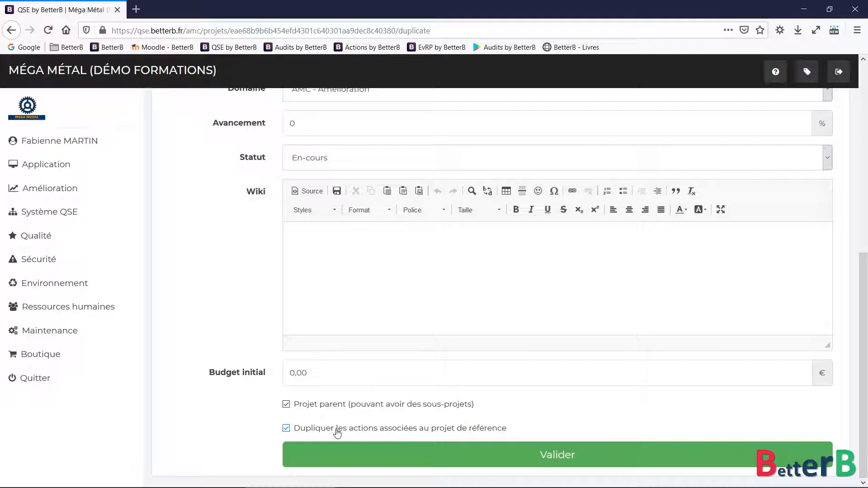
click(449, 454)
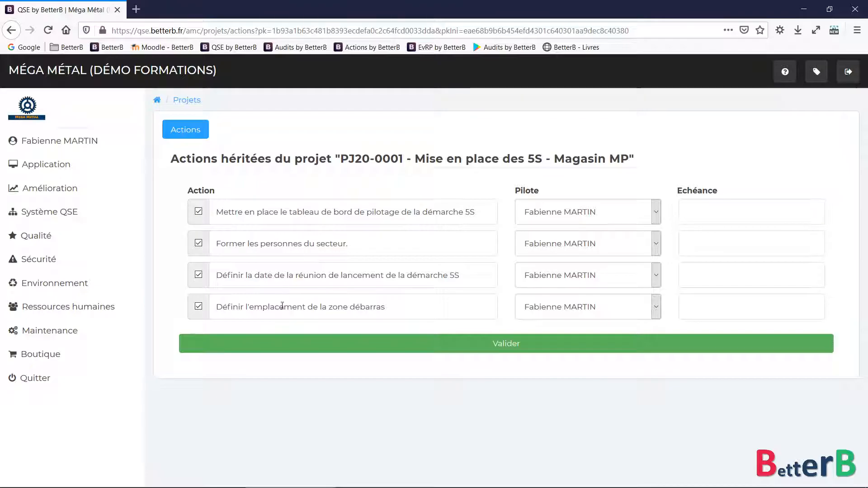
End the second inherited action at 'secteur Maintenance' and keep the debris-zone action ticked
click(366, 246)
key(BackSpace)
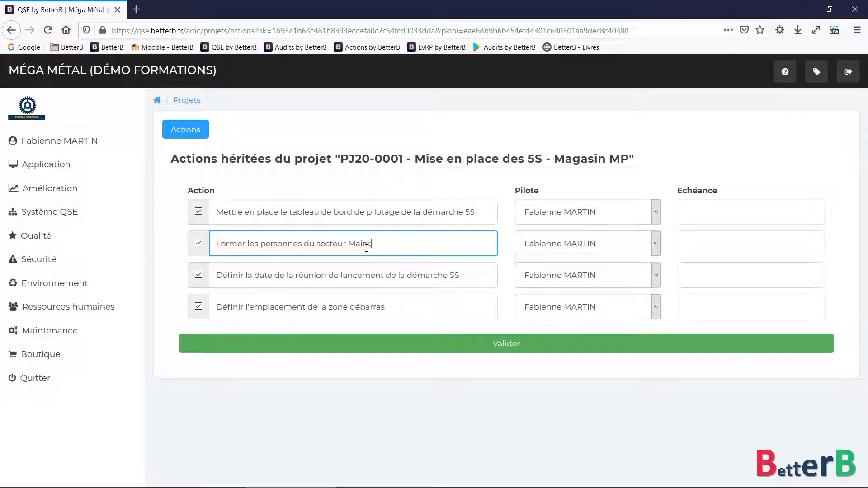
click(198, 307)
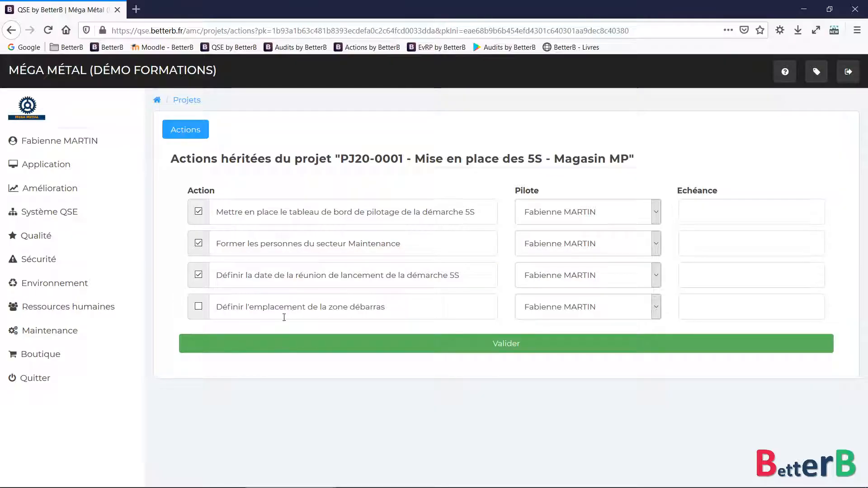
click(199, 309)
Keep the fourth action's original pilot with no due date, then validate the four inherited actions
click(545, 308)
click(559, 312)
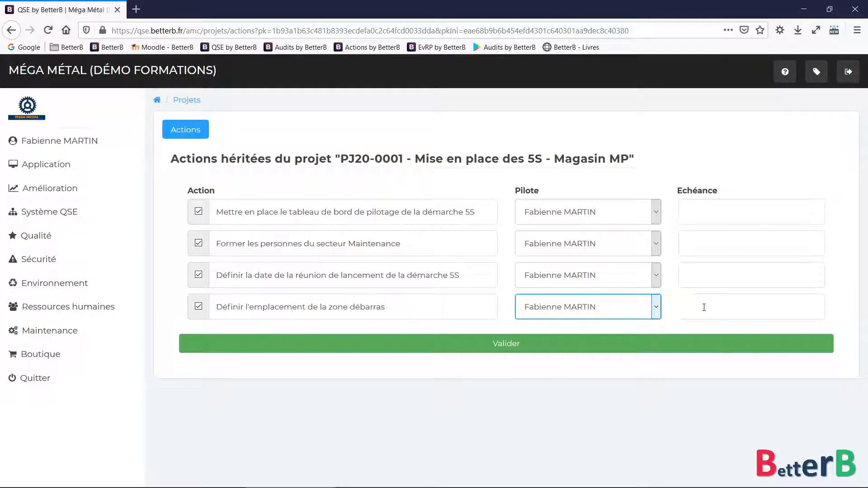
click(704, 307)
click(565, 373)
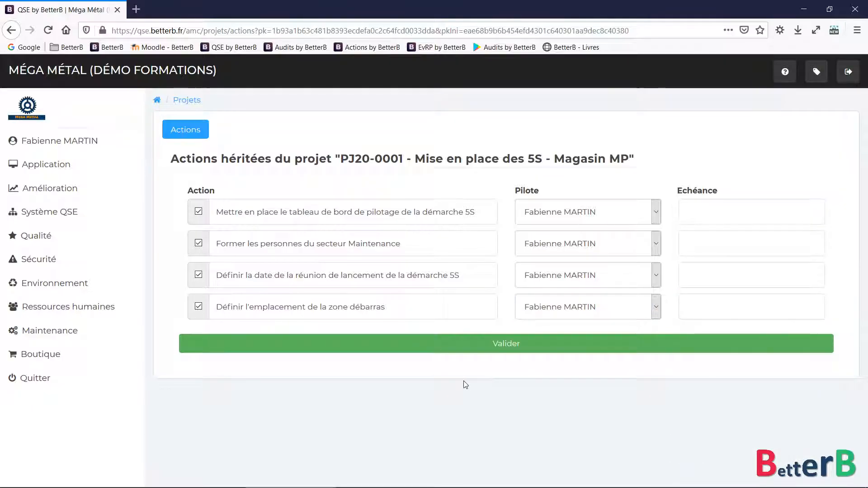
click(545, 308)
click(537, 329)
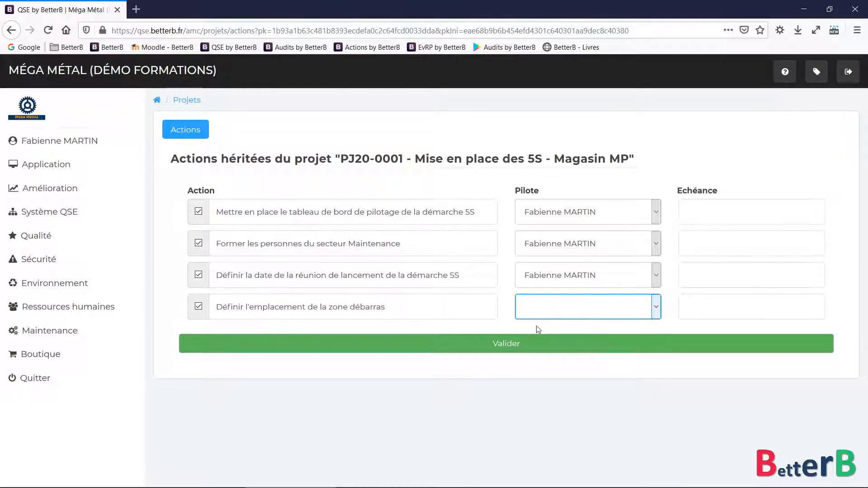
click(561, 312)
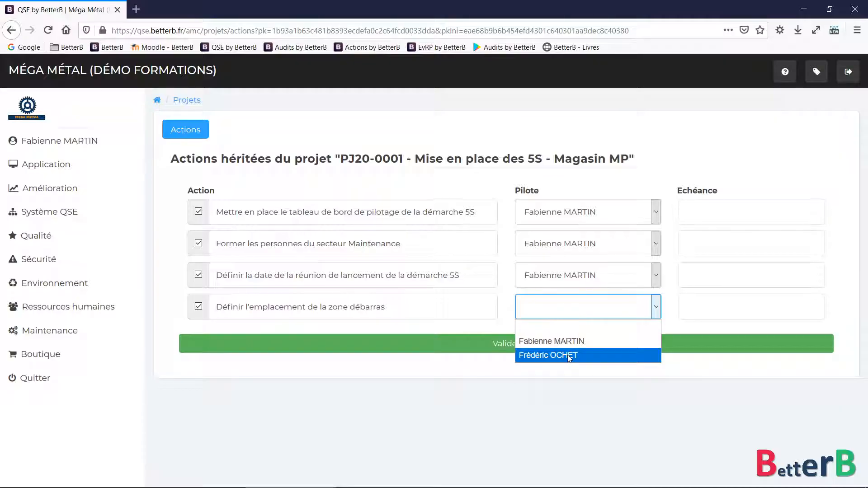
click(520, 390)
click(577, 312)
click(560, 342)
click(502, 346)
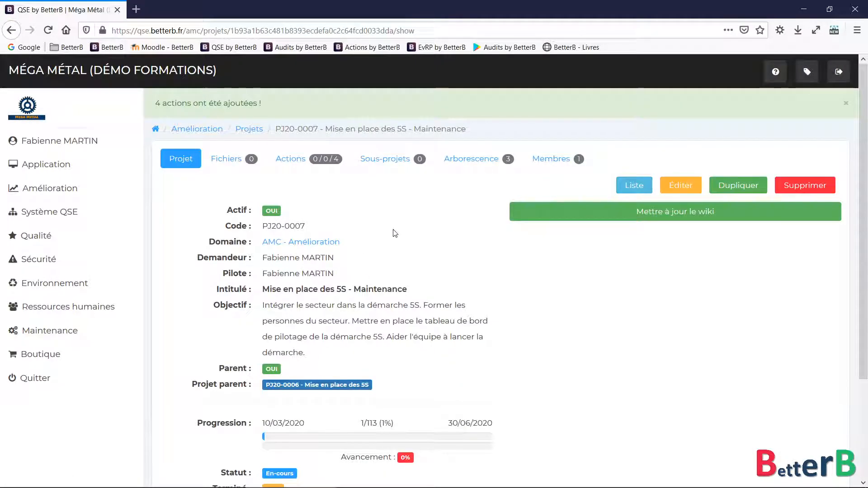
Review the new Maintenance project's actions and its place in the project tree
click(295, 161)
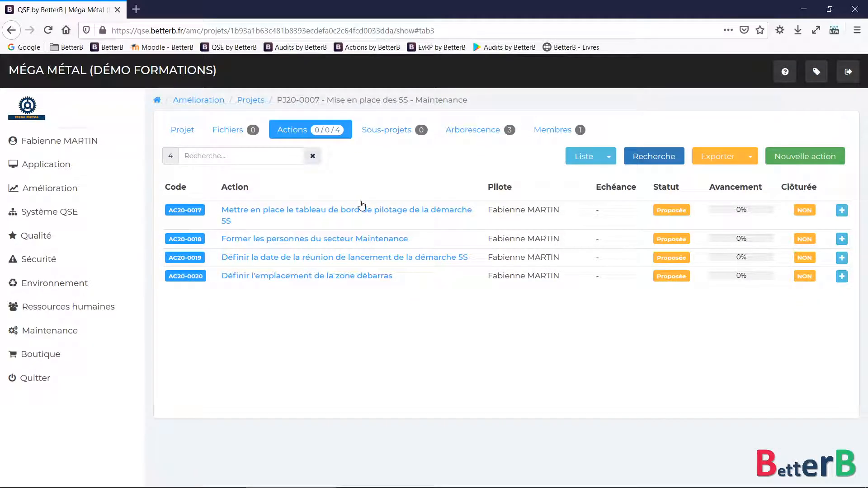
click(466, 130)
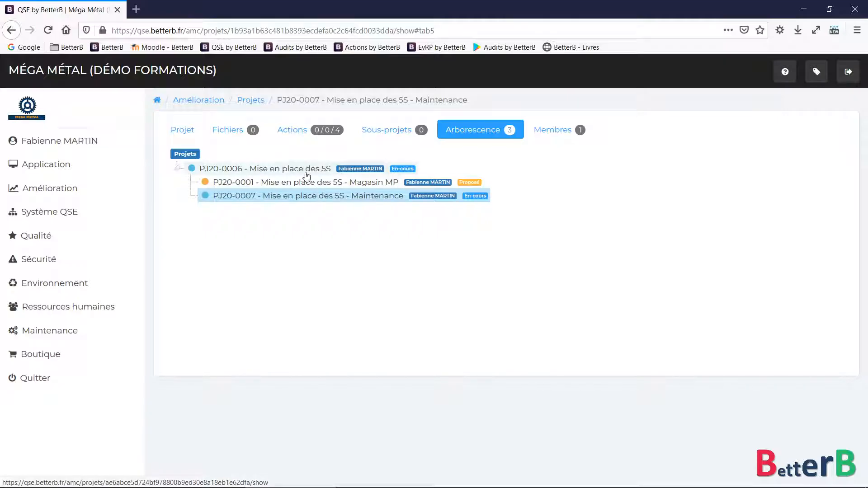
click(249, 101)
Search the projects by title '5s' to list the three 5S projects
click(718, 158)
click(446, 262)
text(5s)
key(Return)
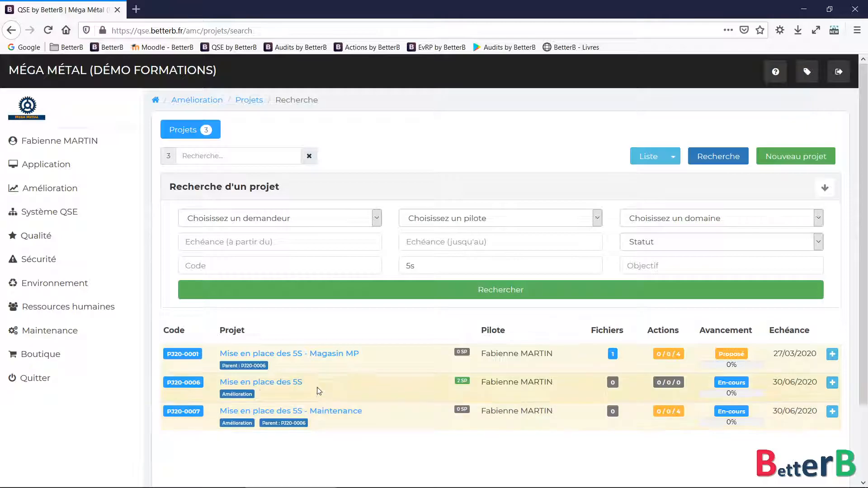
Open Magasin MP's files, preview the 'Photo de l'atelier - Situation initiale' image, and start a new file
click(316, 354)
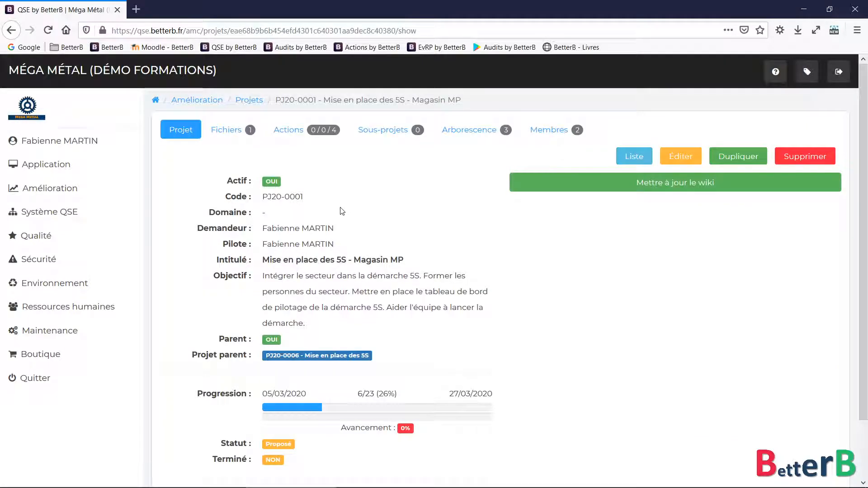
click(290, 131)
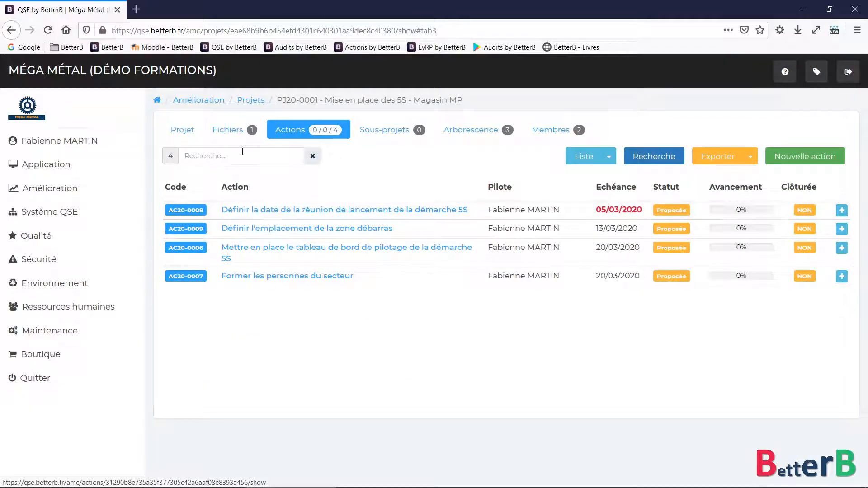
click(231, 132)
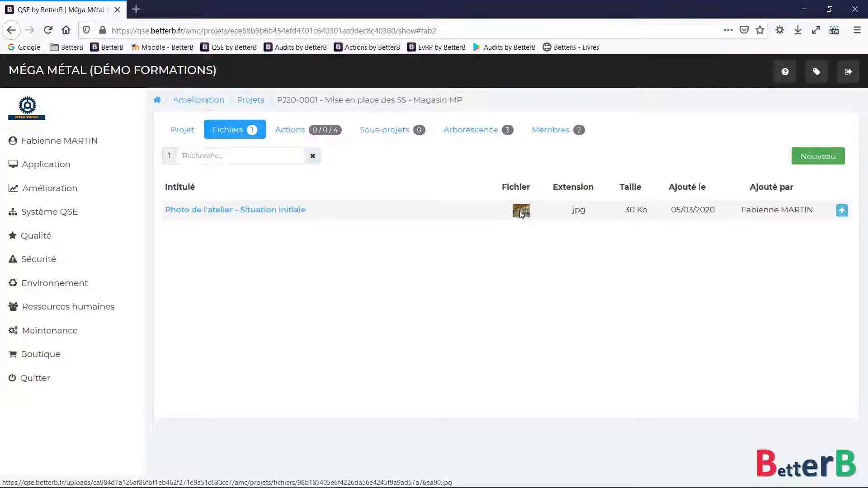
click(521, 210)
click(625, 296)
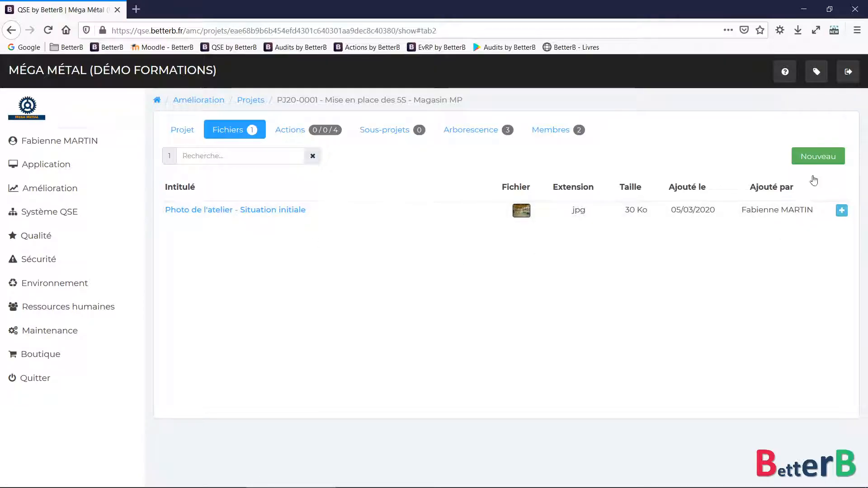
click(815, 157)
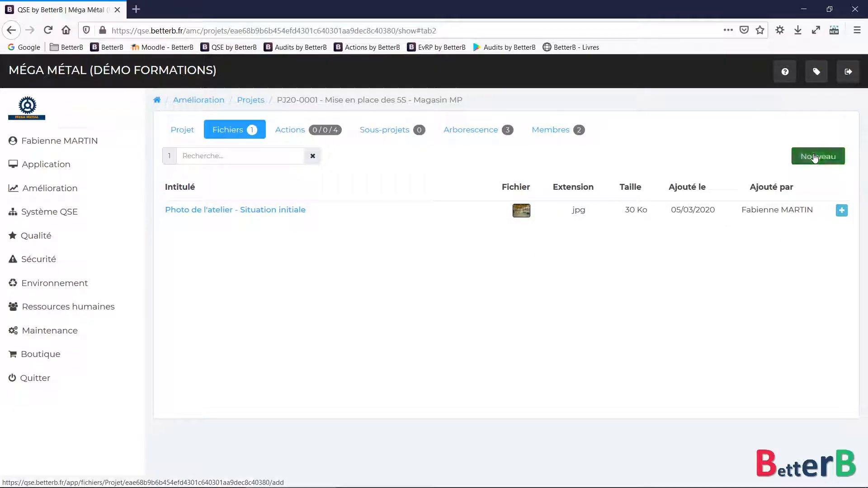
Choose the workbench photo from the images > Locaux folder for upload
click(309, 162)
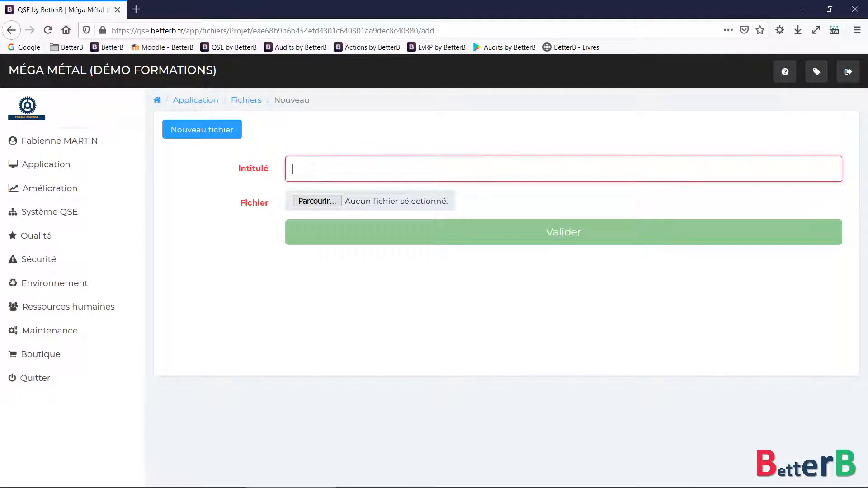
click(324, 202)
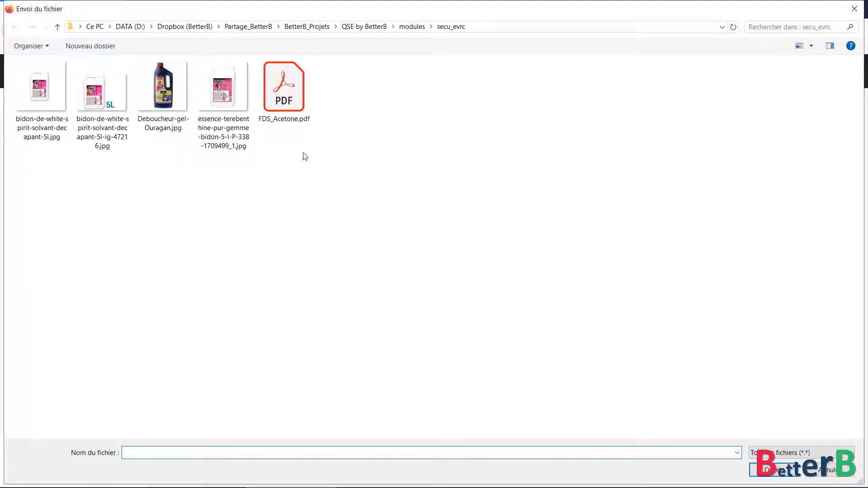
click(412, 26)
click(366, 29)
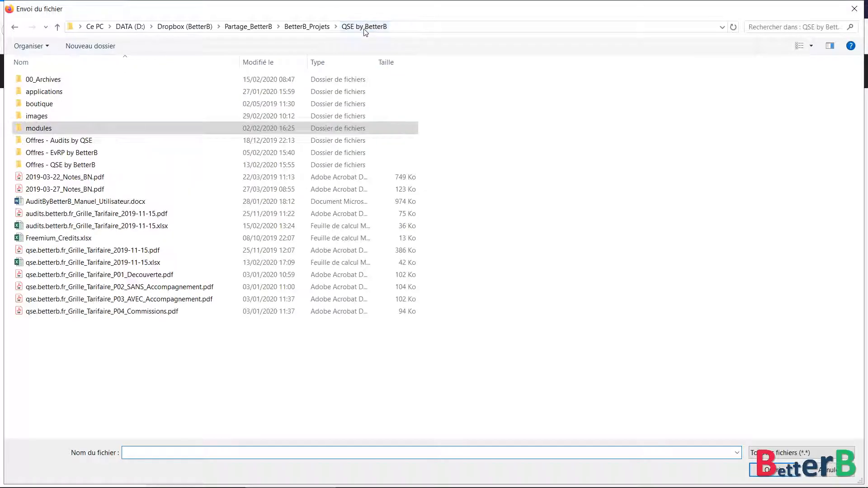
double_click(47, 114)
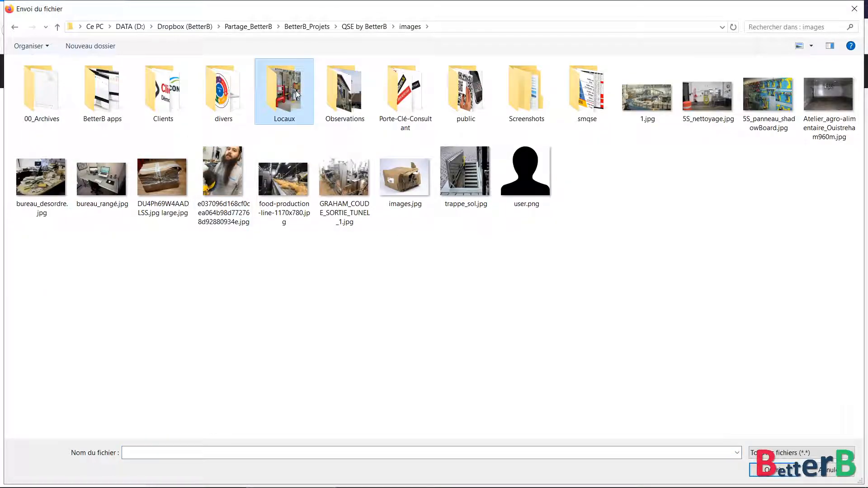
double_click(289, 90)
double_click(207, 94)
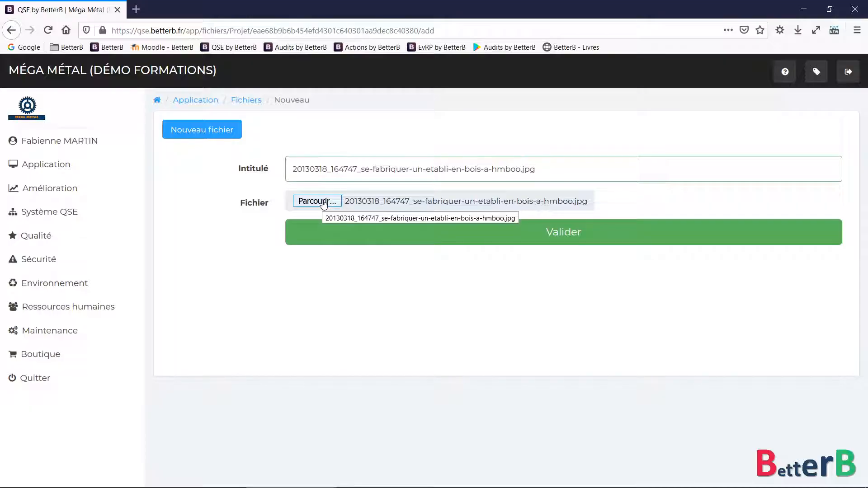
Title the file 'Etabli', save it to the project, and preview the photo
click(433, 168)
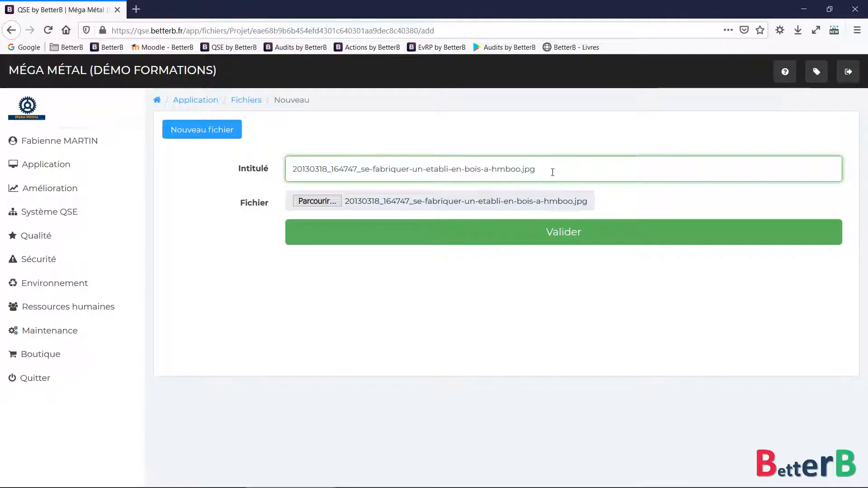
drag(504, 170, 250, 171)
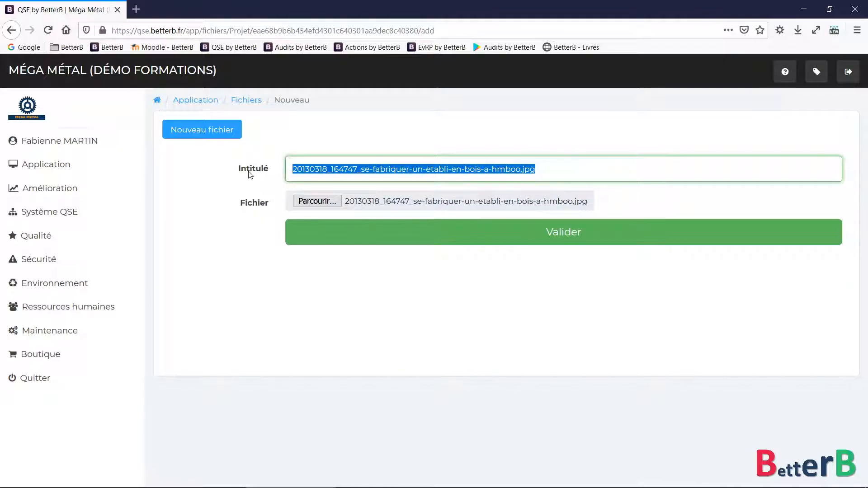
text(A)
key(BackSpace)
text(Etabli)
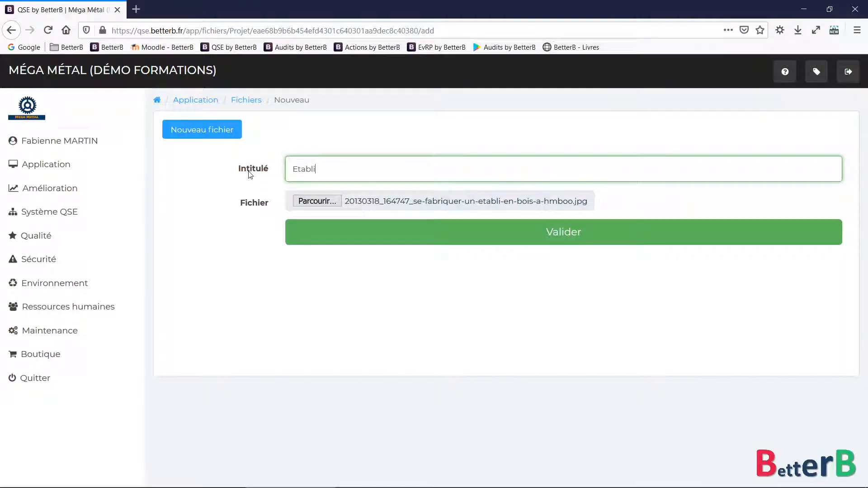
click(407, 240)
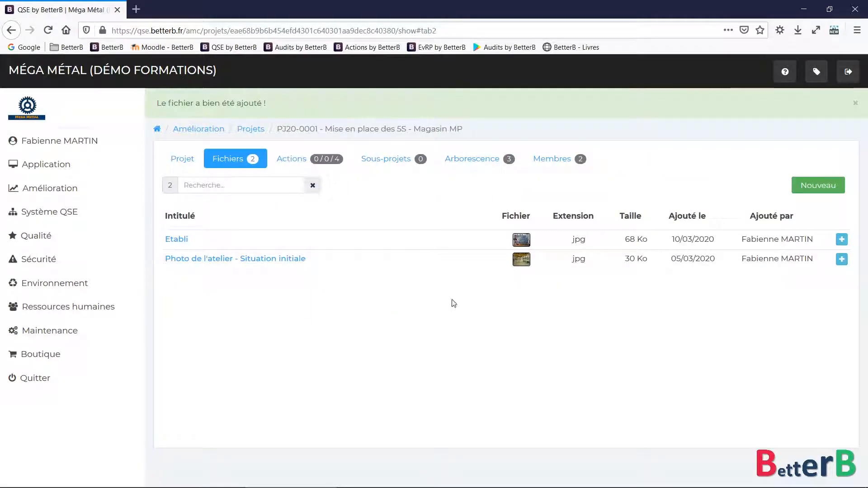
click(520, 240)
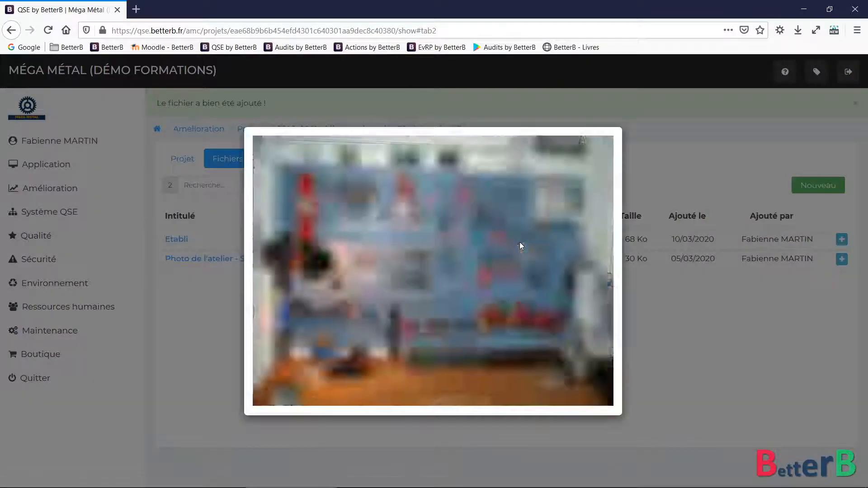
click(663, 318)
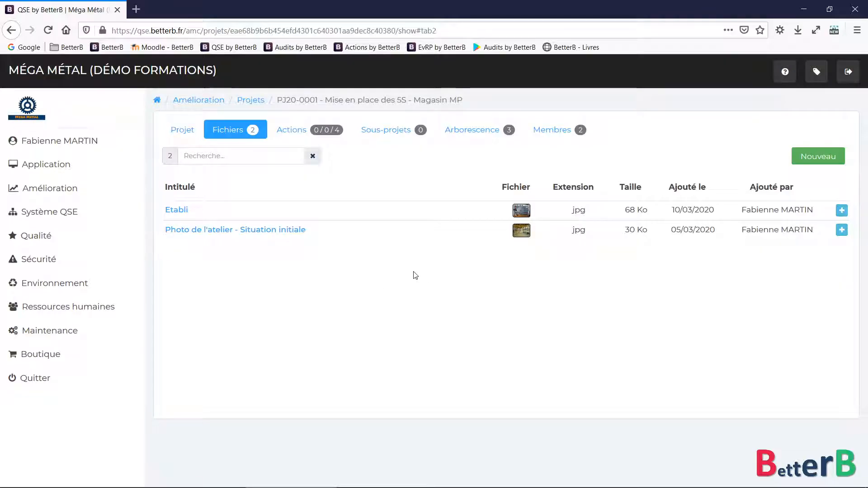
Dismiss the Etabli row's options menu and show the Magasin MP project's members
click(841, 210)
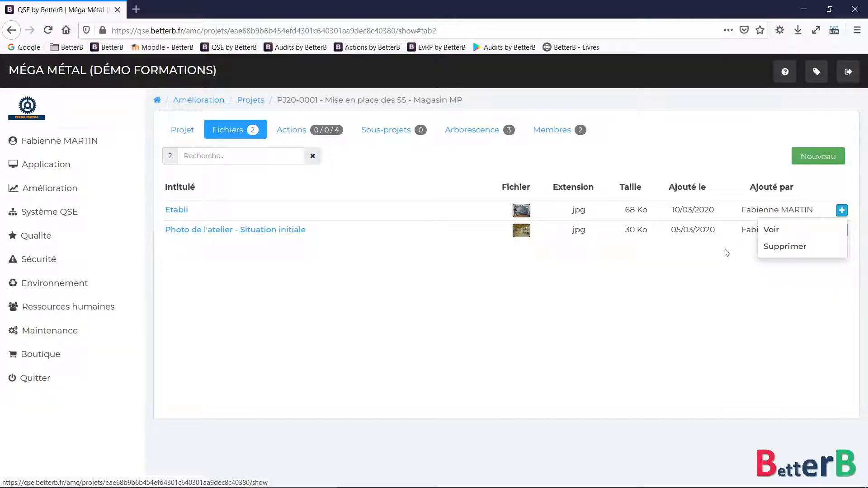
click(378, 311)
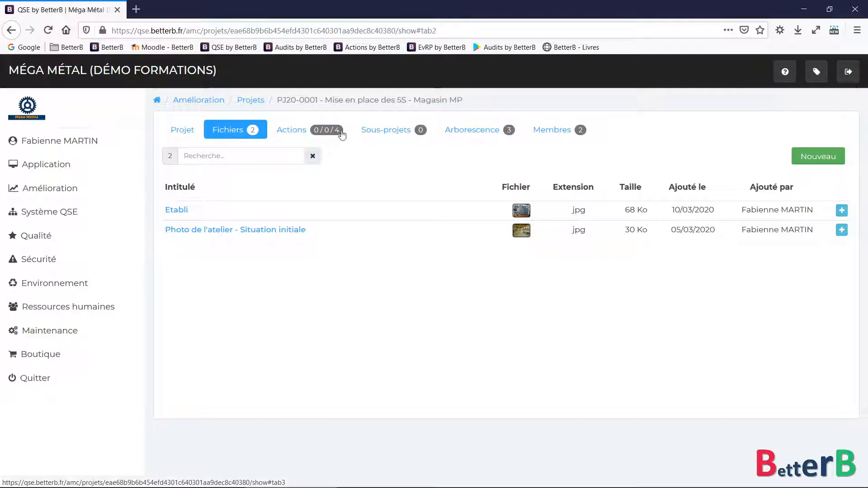
click(555, 130)
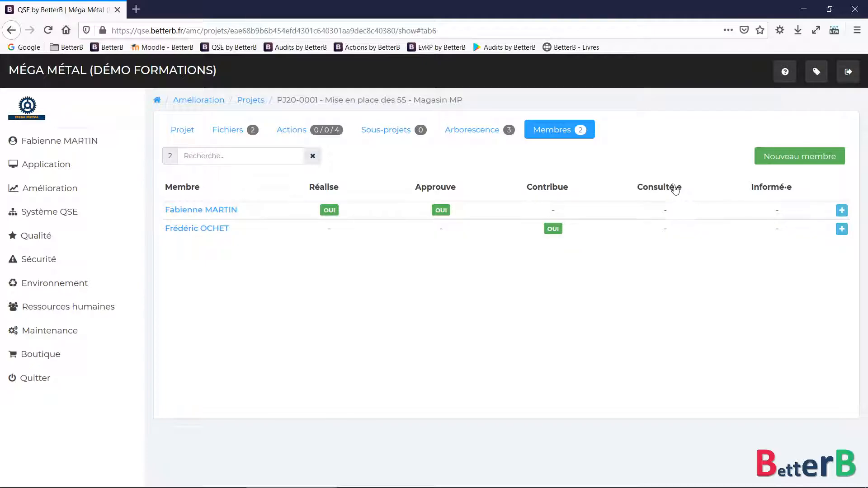
Add a new member to Magasin MP with the Informé role
click(798, 157)
click(405, 204)
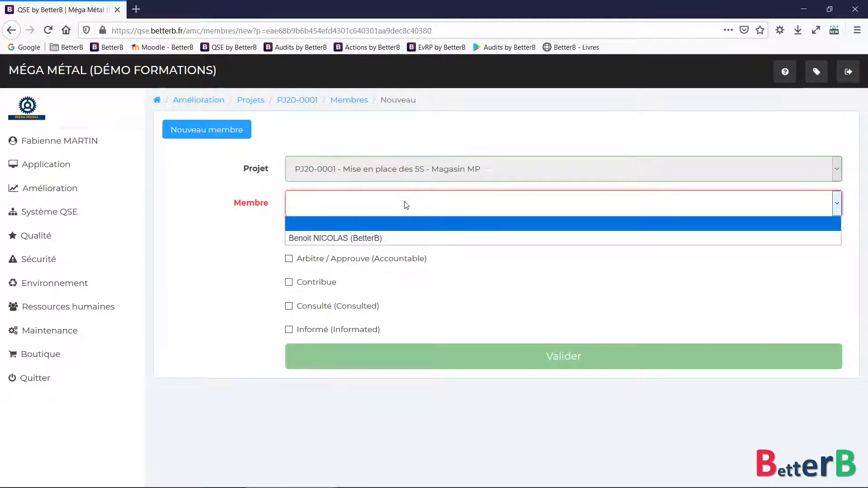
click(357, 239)
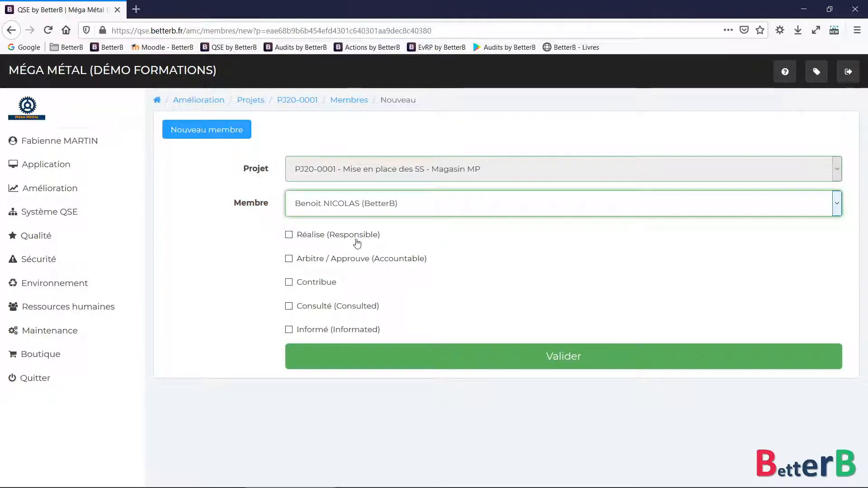
click(319, 330)
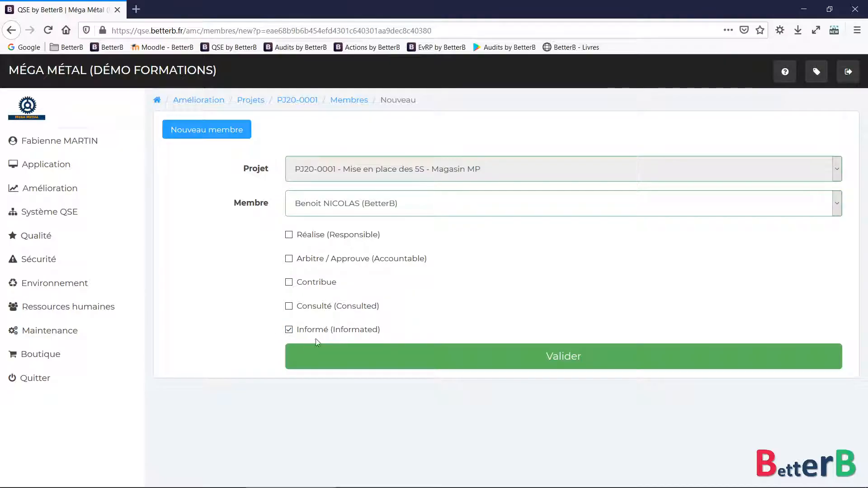
click(370, 358)
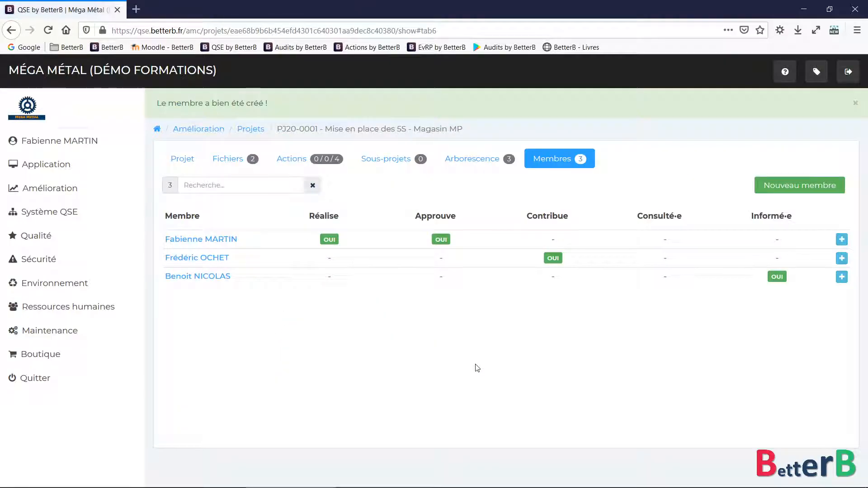
Look at the new member's edit form, then open the user's dashboard in a new tab
click(841, 277)
click(781, 313)
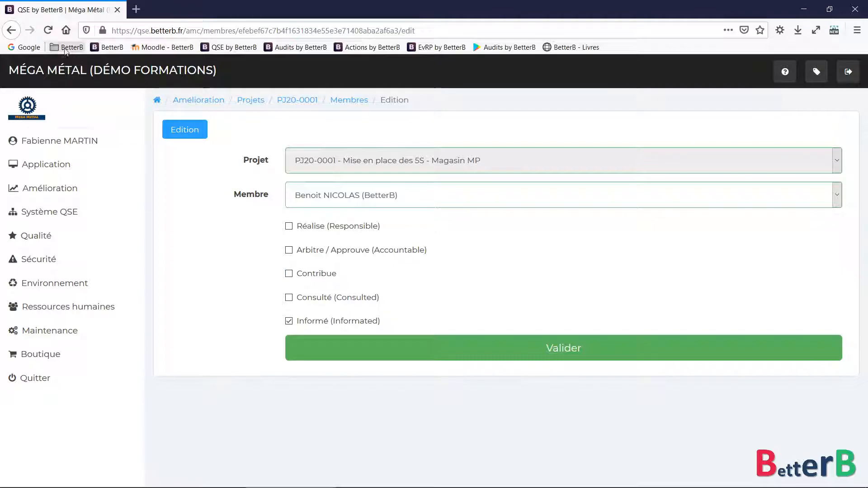
click(9, 30)
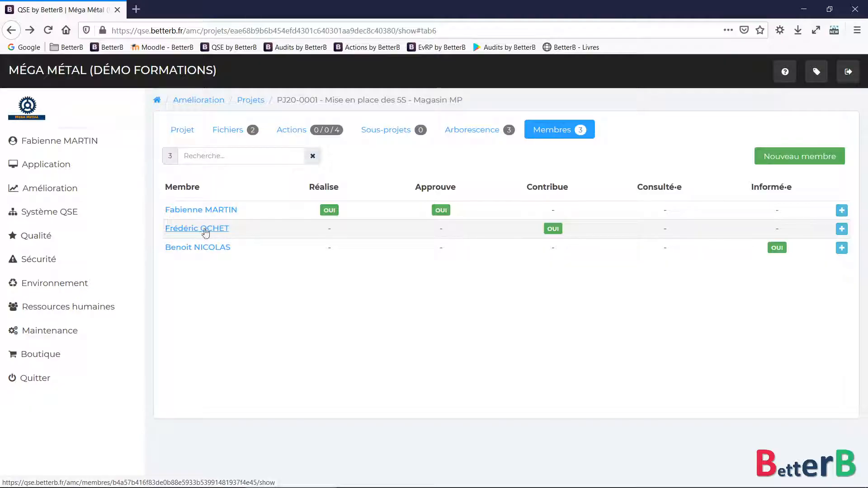
click(63, 142)
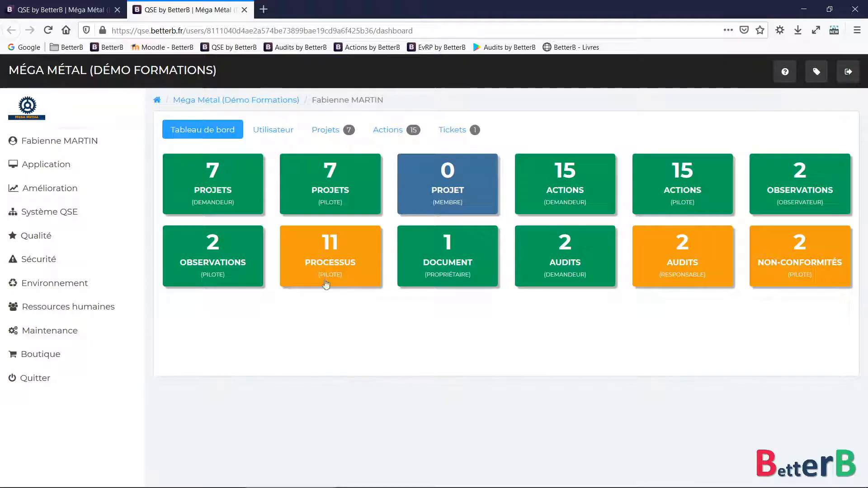
Search the user's piloted projects by title '5s'
click(333, 186)
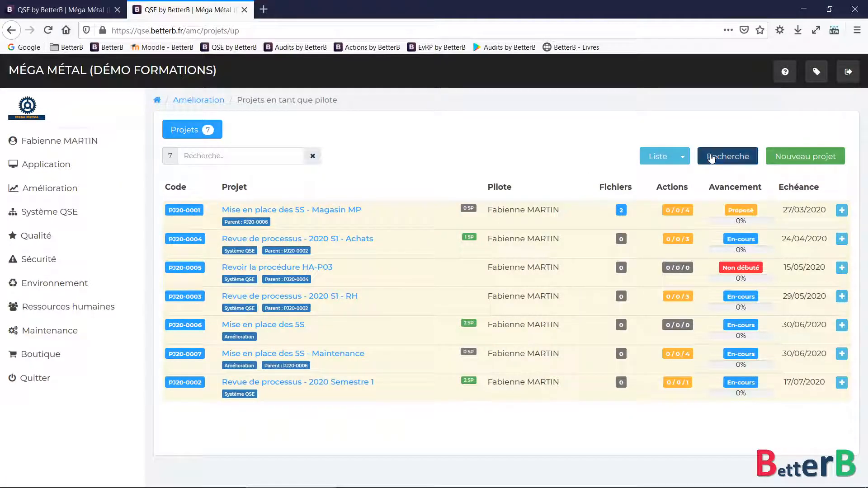
click(726, 156)
click(455, 264)
text(5s)
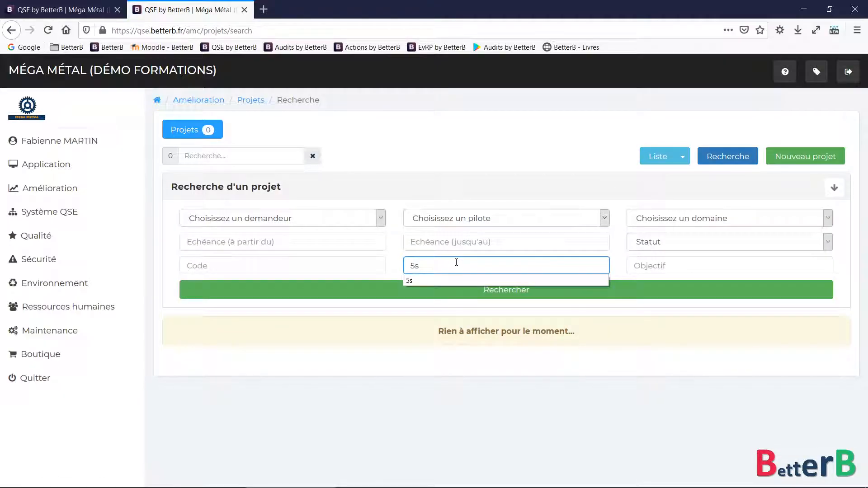
key(Return)
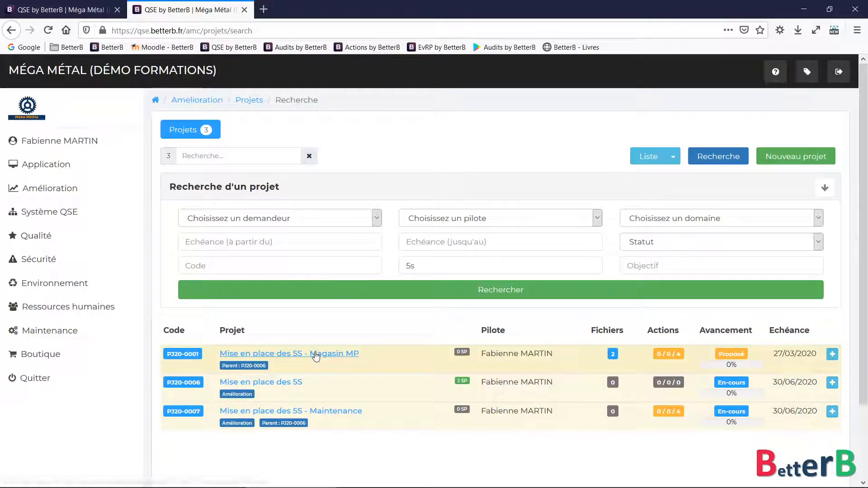
Review Magasin MP's files, actions, sub-projects, tree and members, then return to the main projects list
click(316, 357)
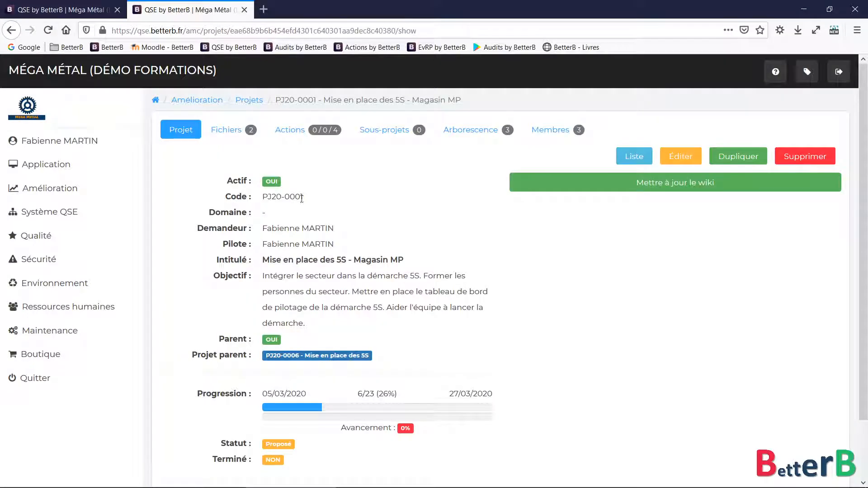
click(229, 131)
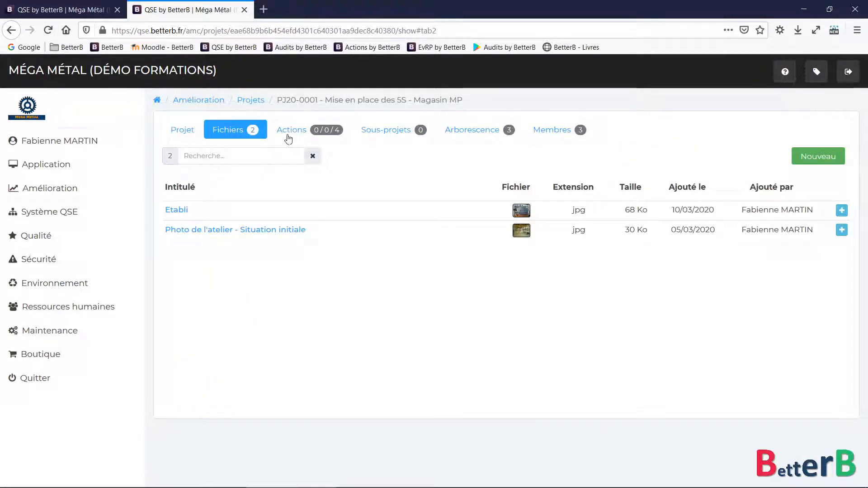
click(293, 131)
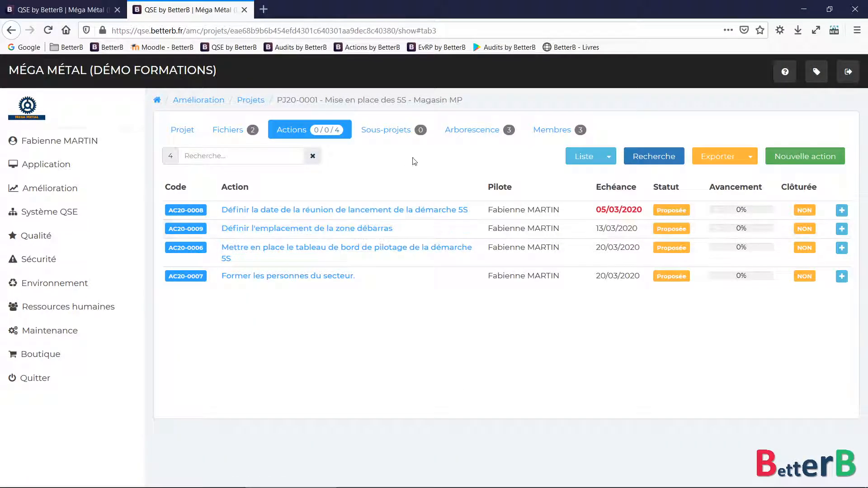
click(399, 131)
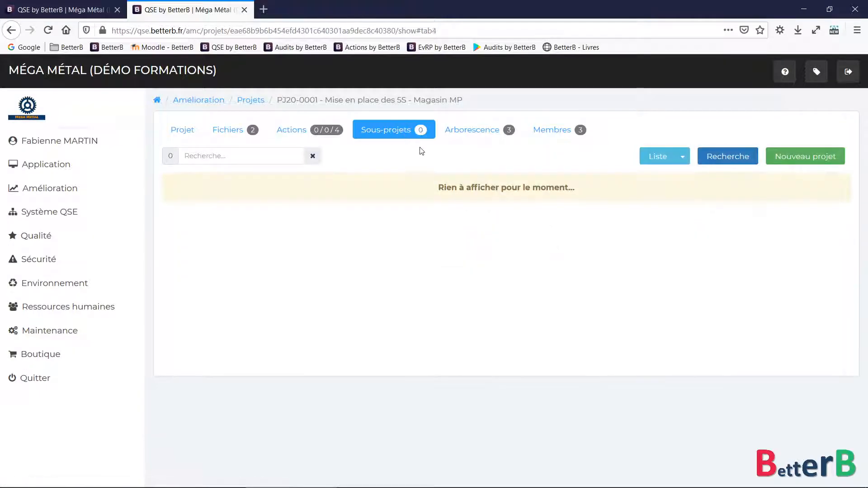
click(474, 131)
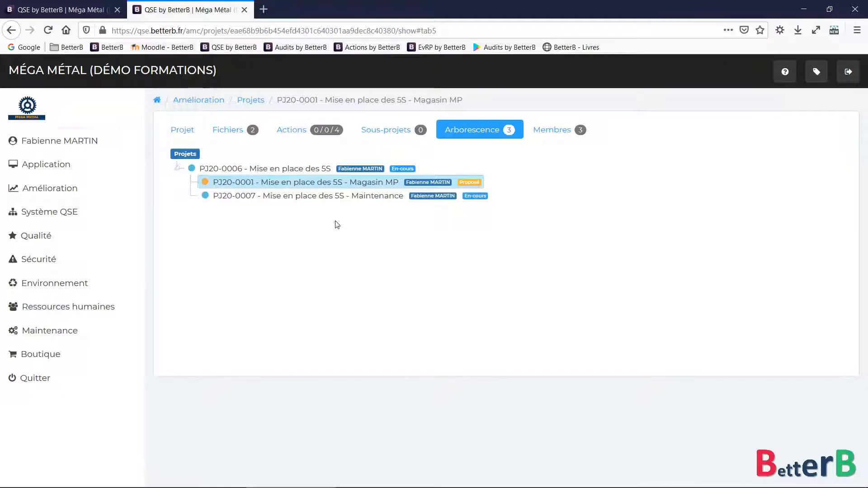
click(554, 130)
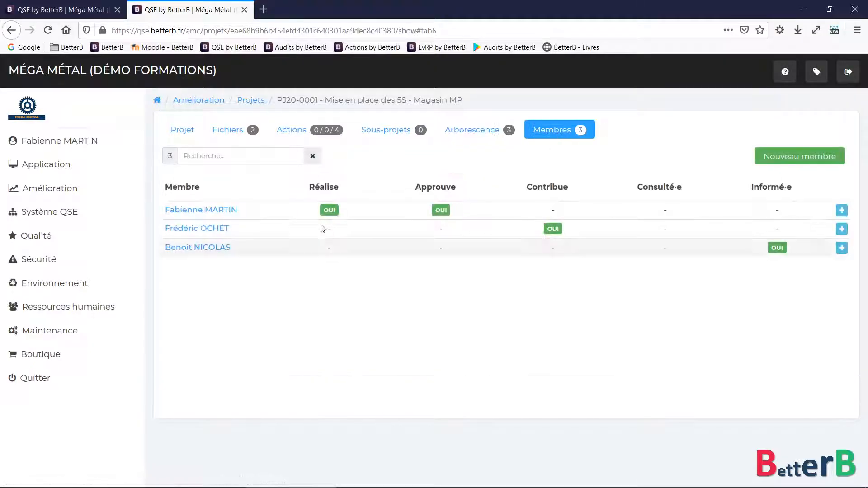
click(249, 104)
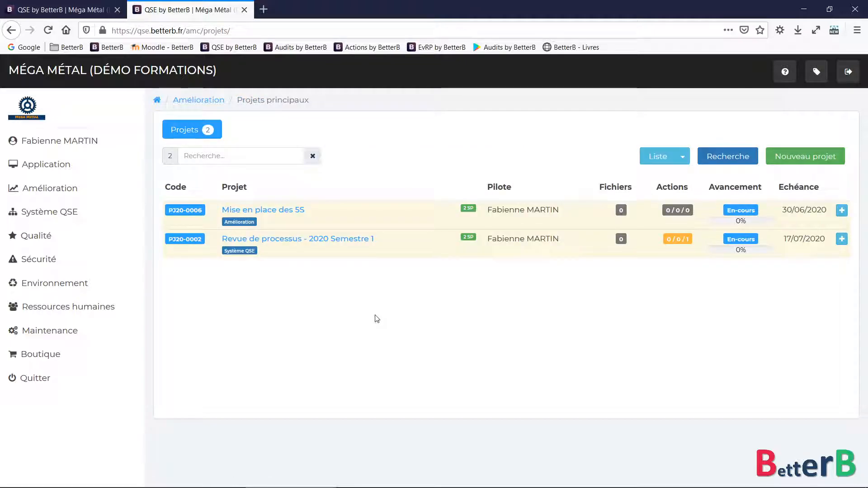